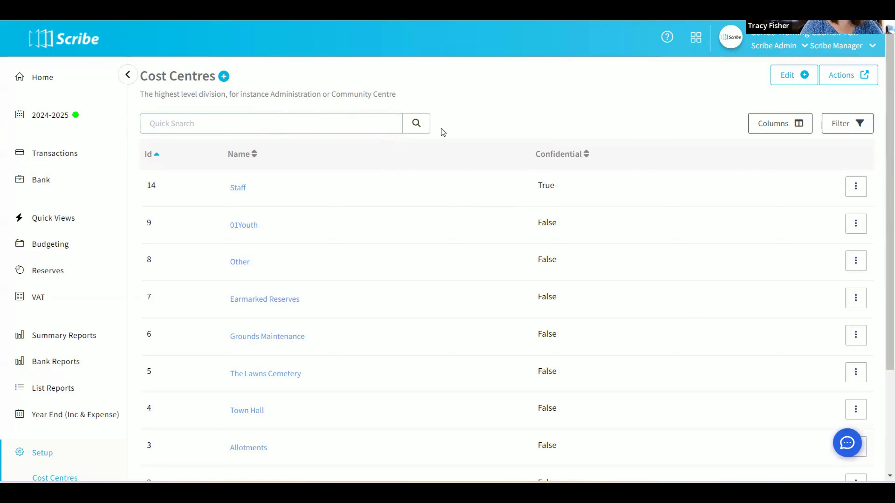
Open the blank form for adding a cost centre to review its fields, and return to the cost centre list
left_click(785, 80)
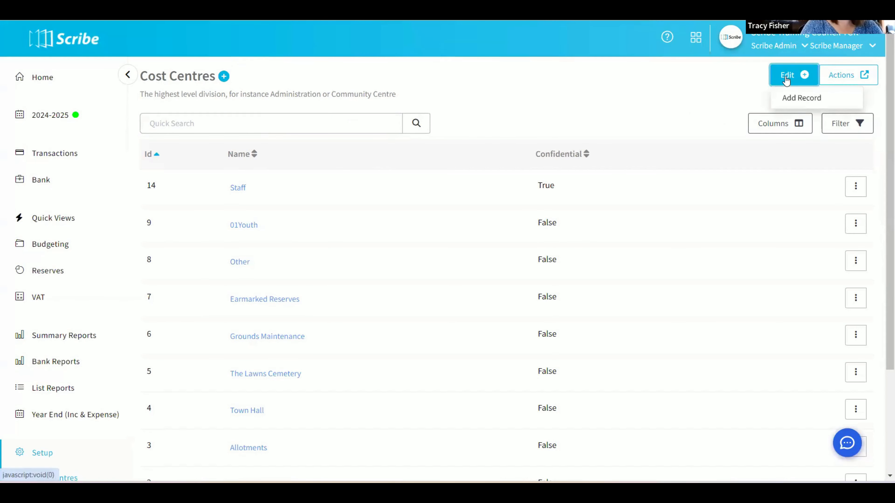
left_click(791, 100)
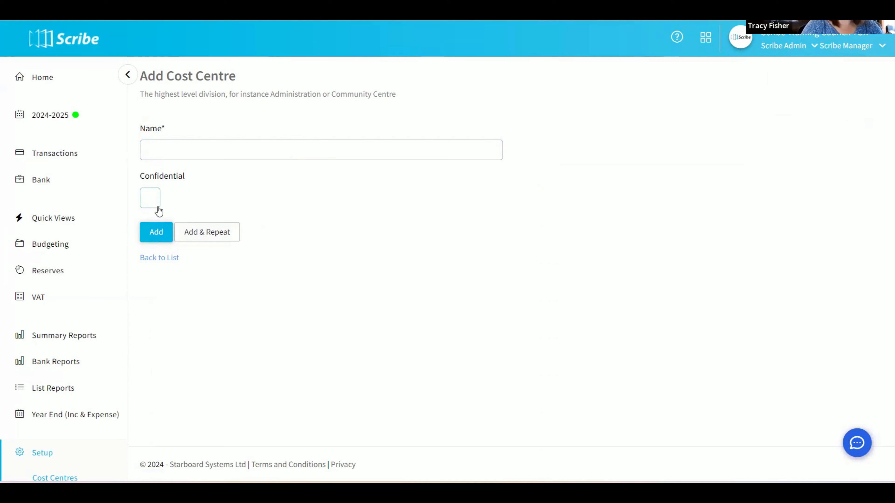
left_click(156, 259)
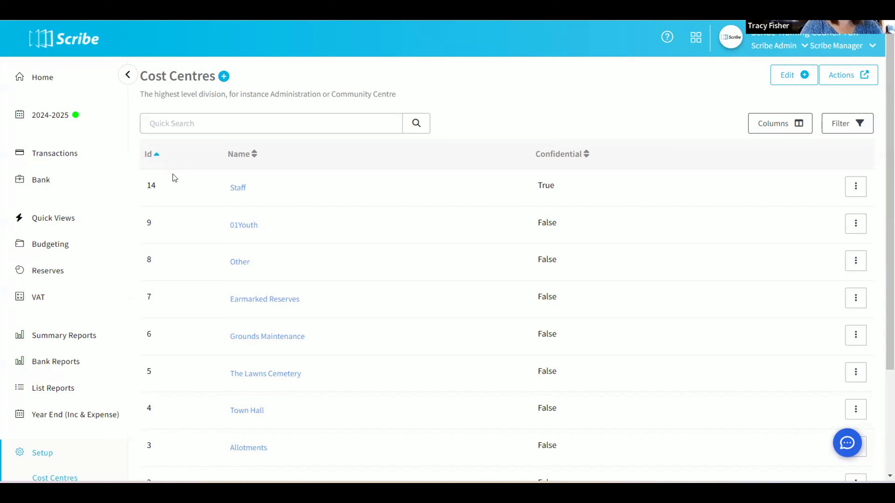
Open the cost codes list in the setup area and clear its list settings
scroll(173, 174, "down", 4)
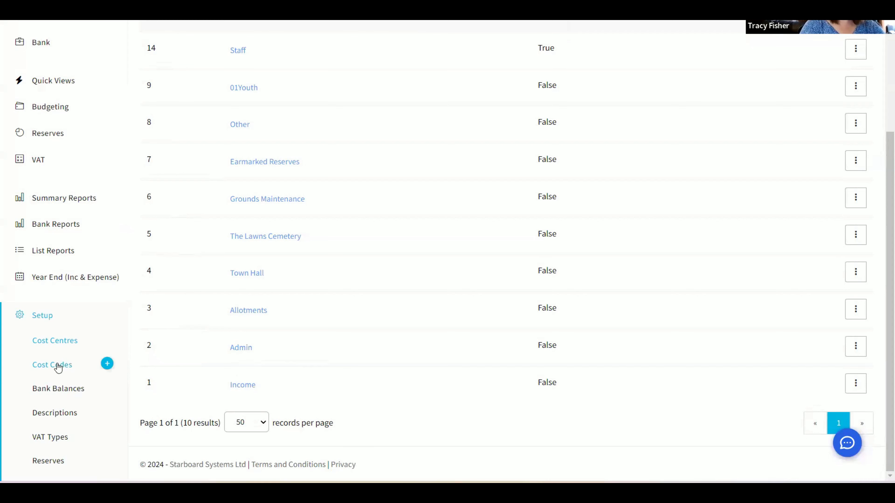
left_click(69, 364)
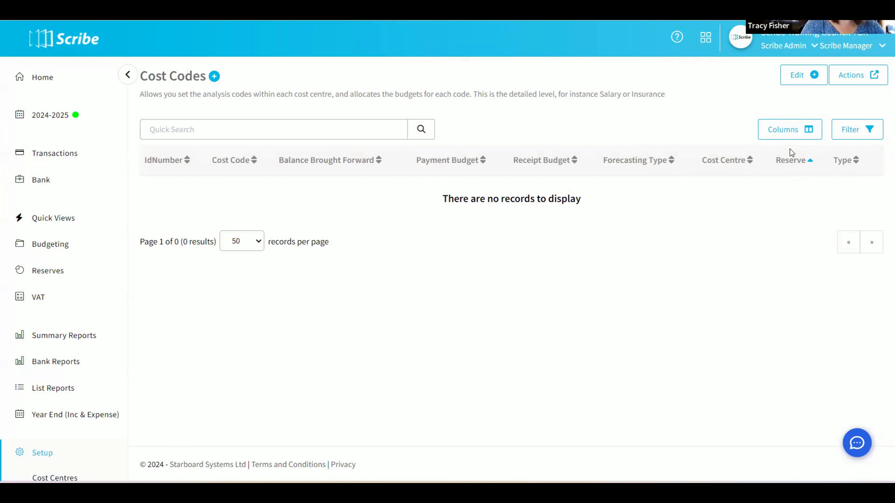
left_click(856, 84)
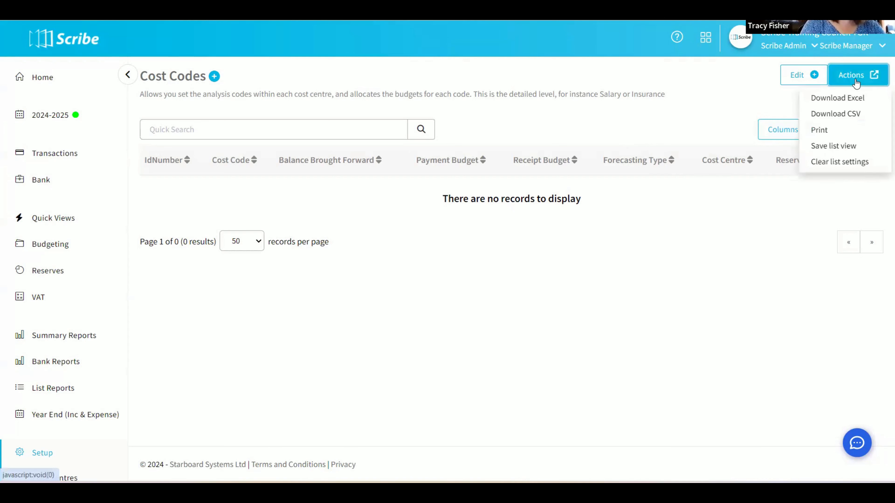
left_click(841, 163)
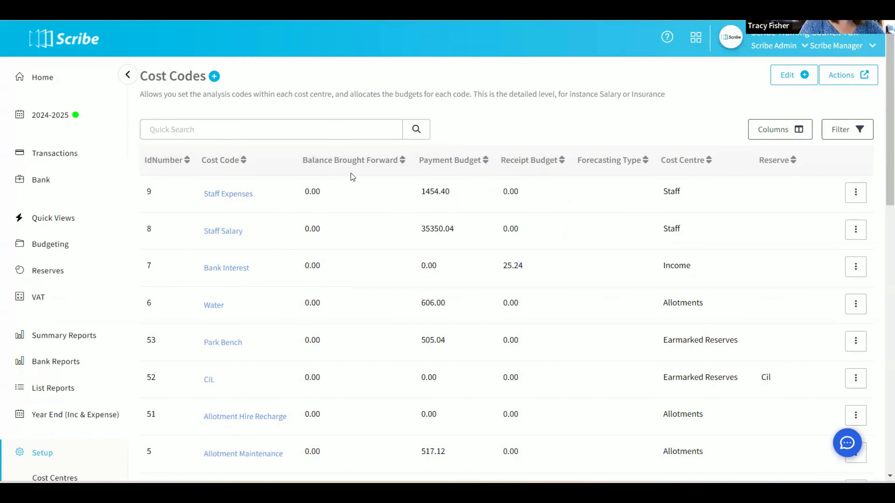
Start a new cost code record named "Office expenses" and assign it to the Admin (2024-2025) cost centre
left_click(786, 80)
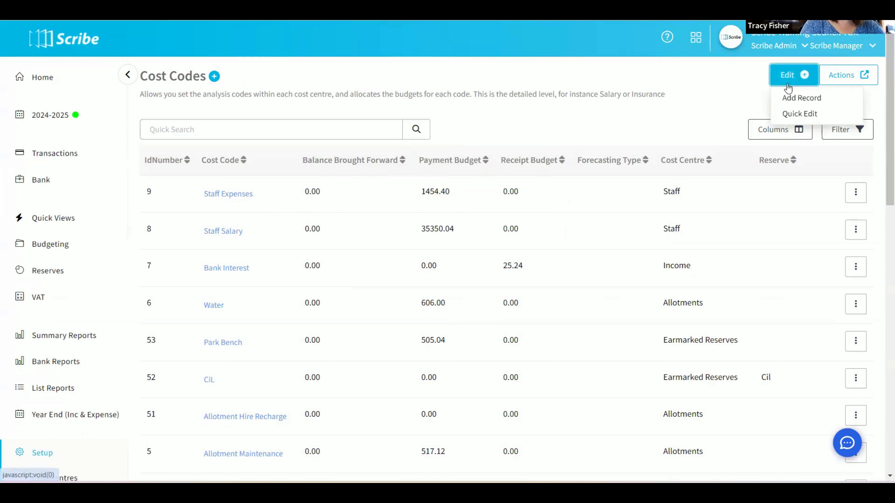
left_click(785, 105)
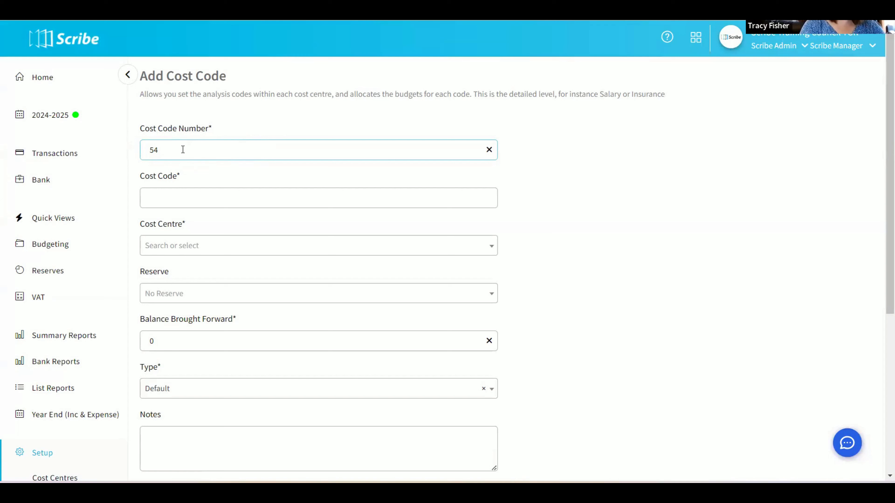
left_click(163, 201)
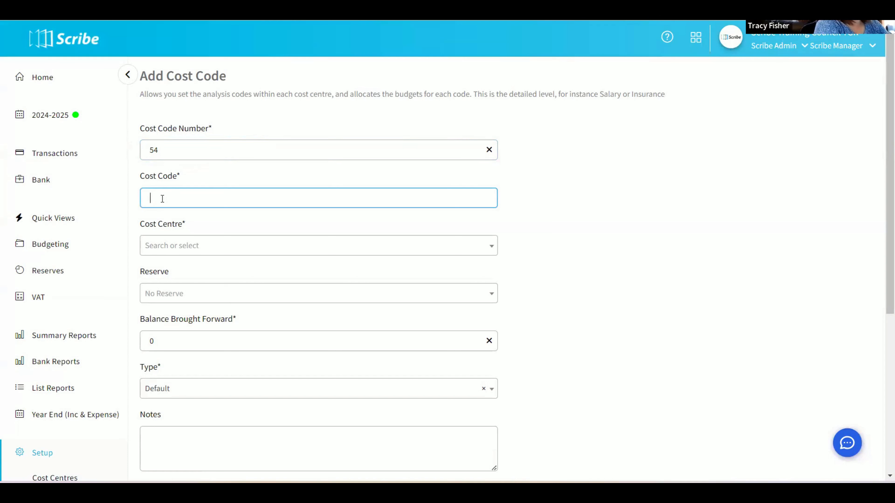
type("Office")
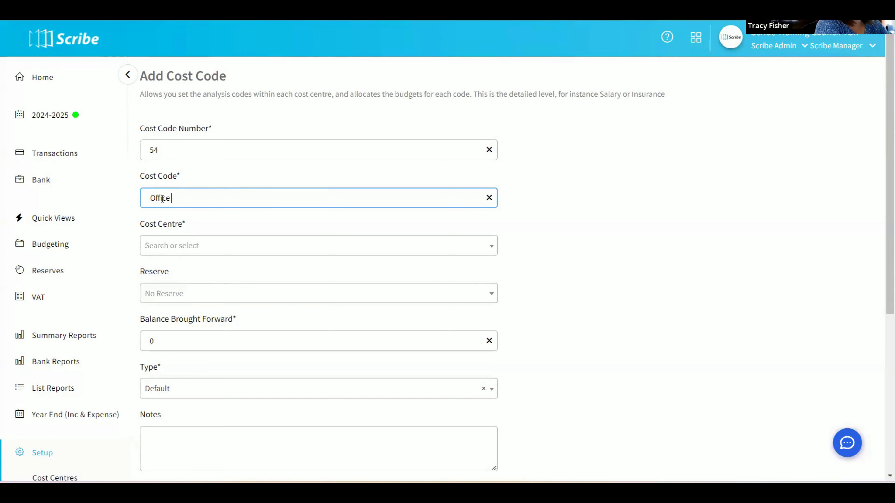
type(" expenses")
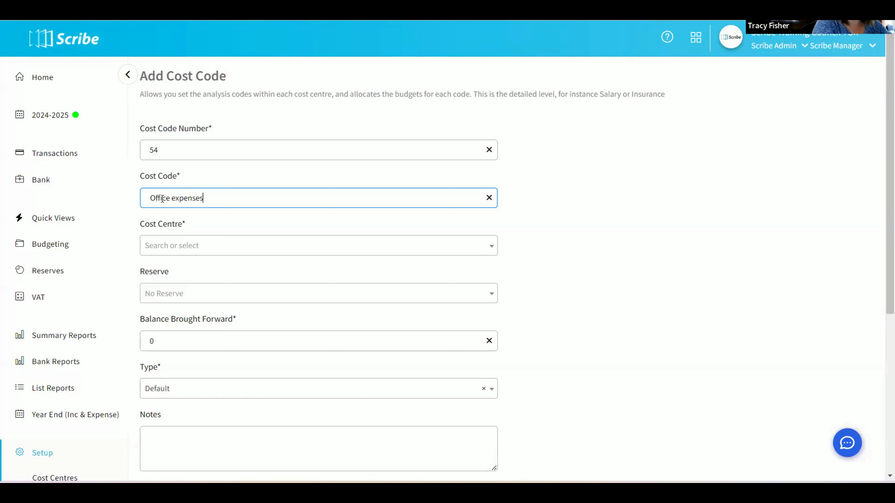
left_click(162, 247)
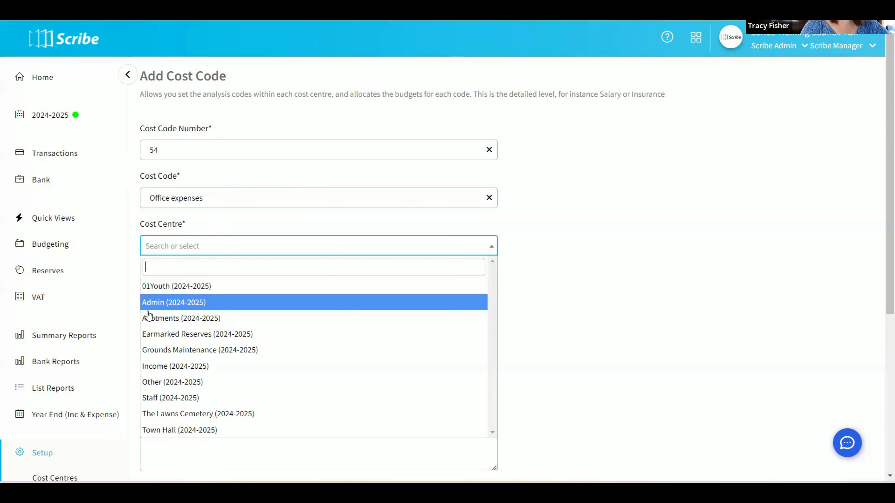
left_click(162, 305)
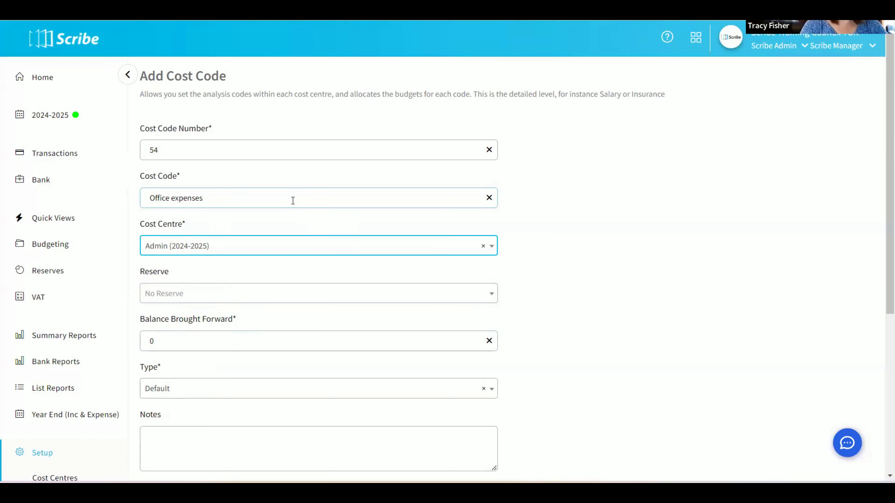
Try the Precept type for the Office expenses cost code, and switch it to Staff
scroll(293, 201, "down", 5)
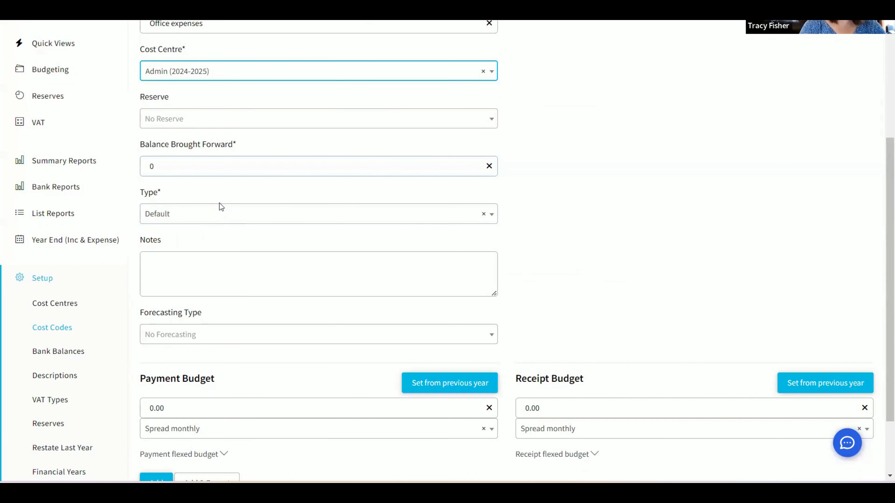
scroll(226, 197, "up", 5)
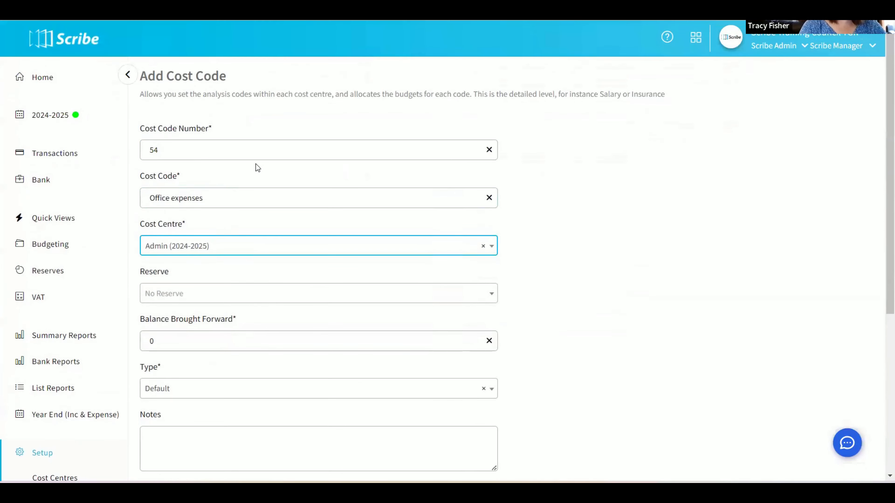
scroll(243, 234, "down", 5)
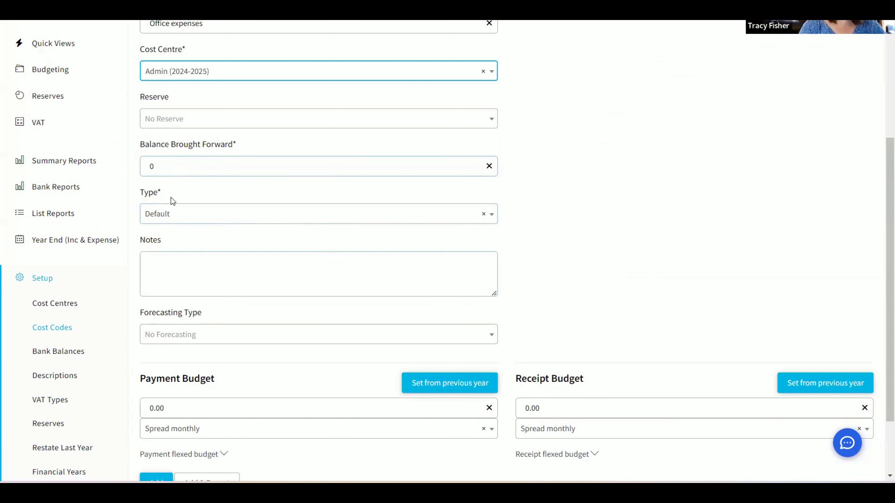
left_click(215, 219)
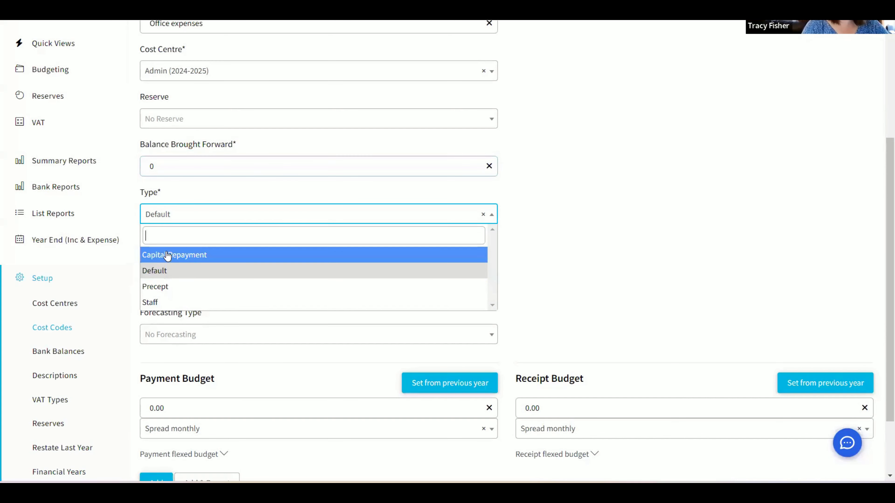
left_click(155, 290)
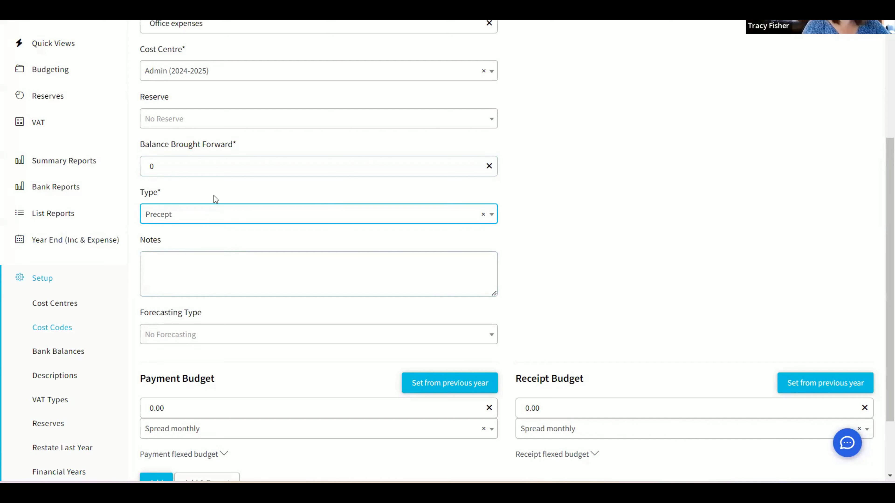
left_click(196, 218)
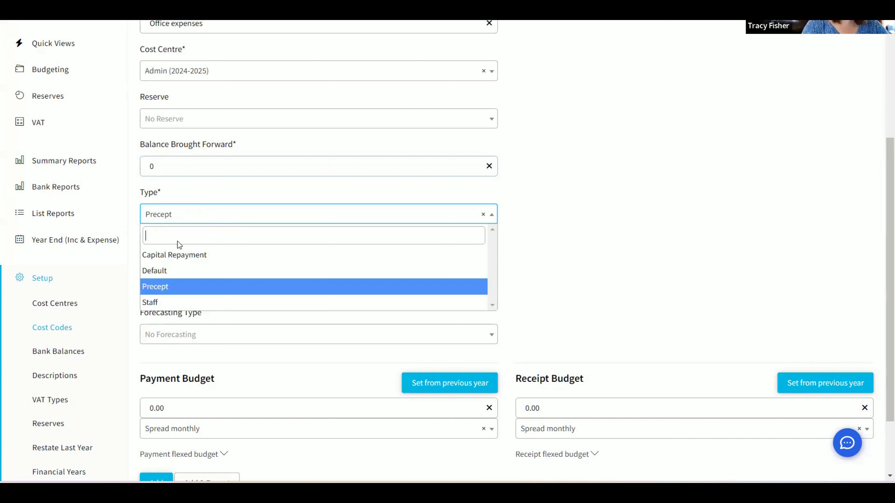
left_click(162, 302)
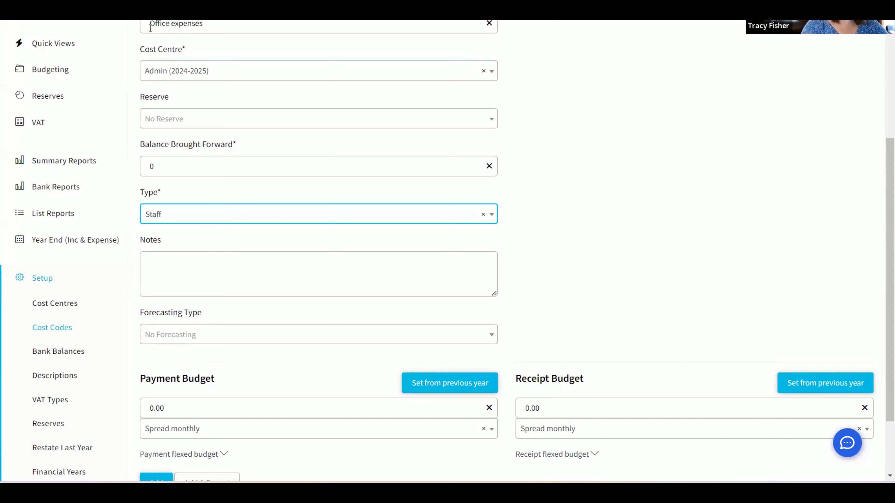
Change the cost centre of the Office expenses cost code to Staff (2024-2025)
left_click(165, 72)
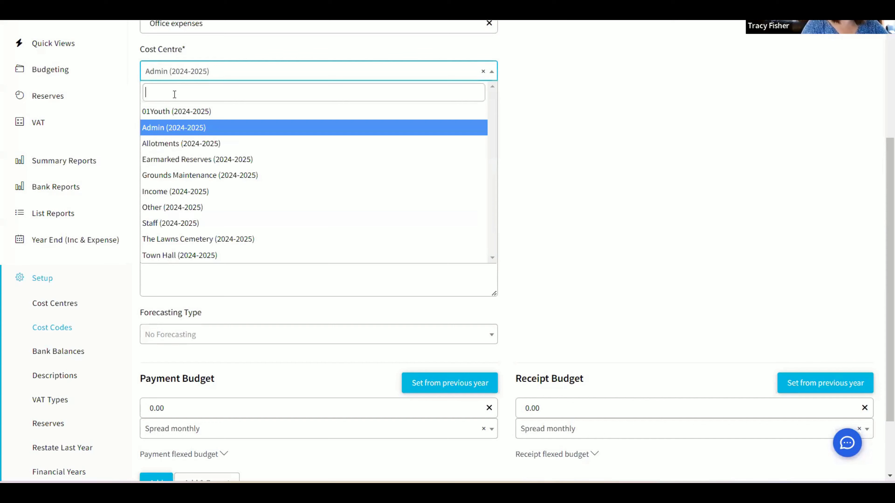
left_click(147, 223)
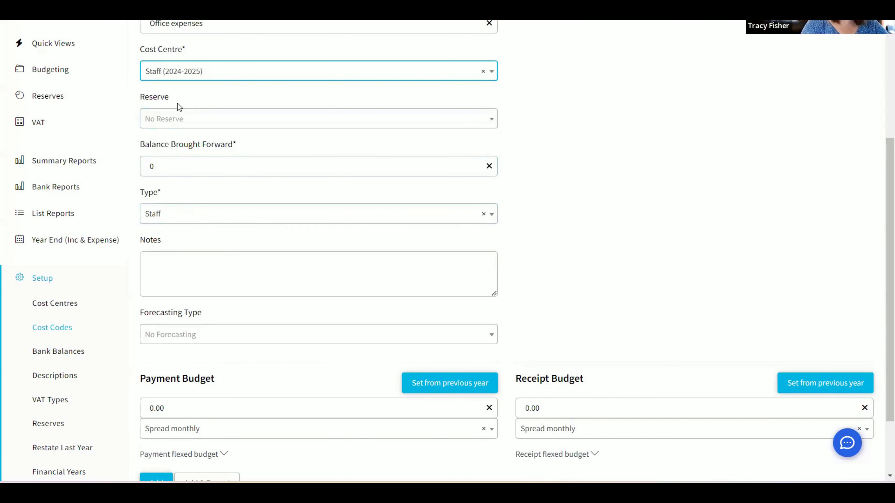
scroll(178, 102, "up", 2)
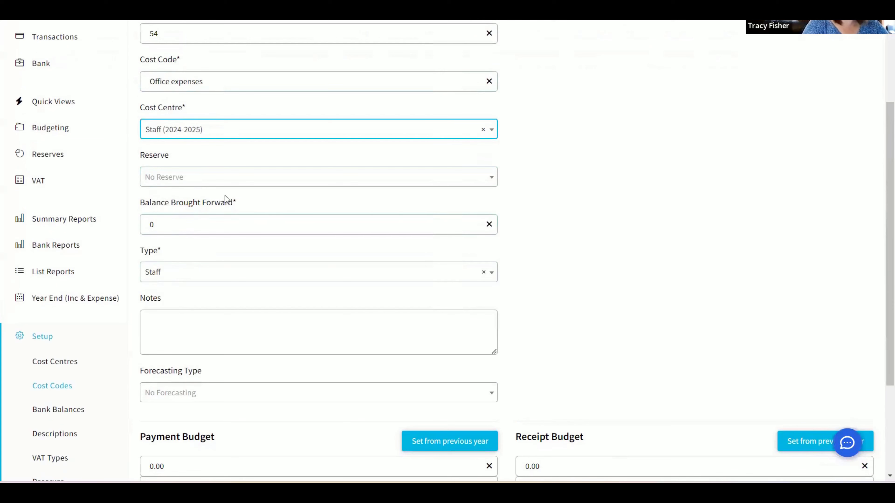
Switch the cost code's type to Default, and settle on Capital Repayment
scroll(228, 197, "down", 3)
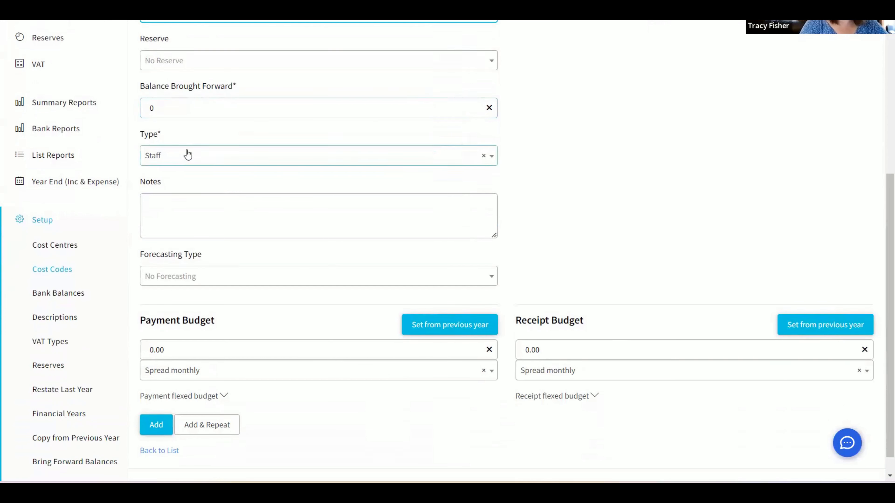
left_click(183, 164)
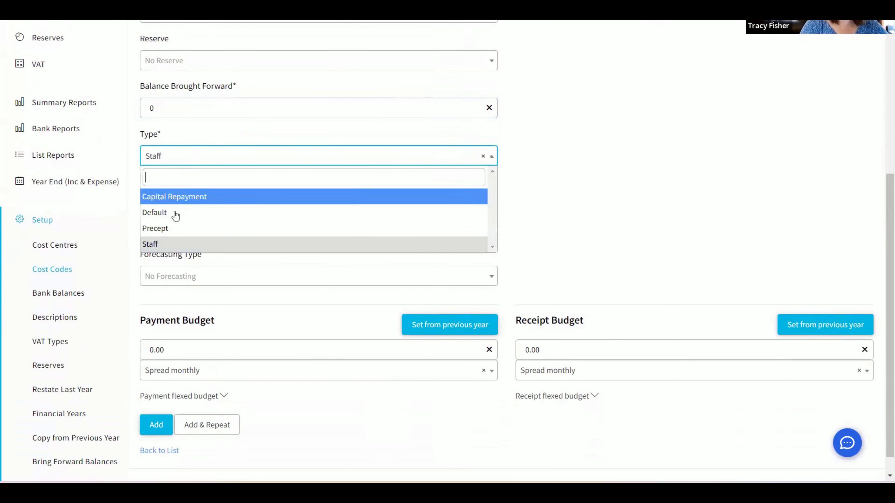
left_click(170, 213)
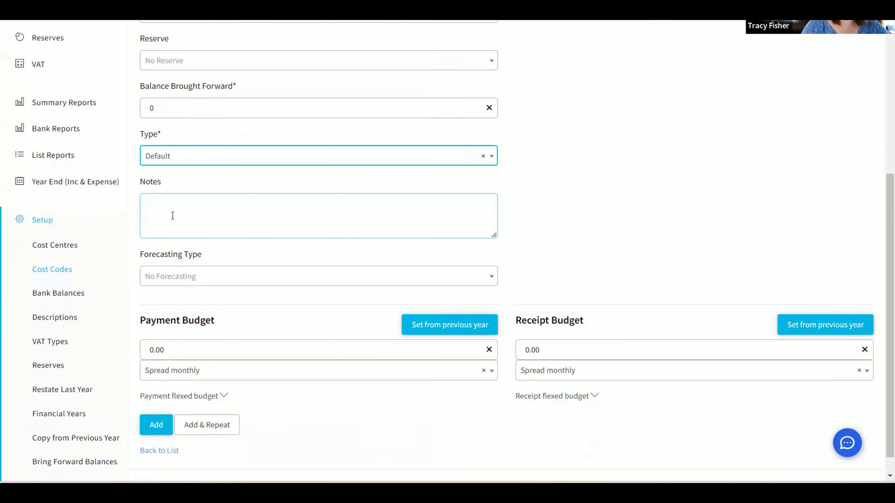
left_click(202, 160)
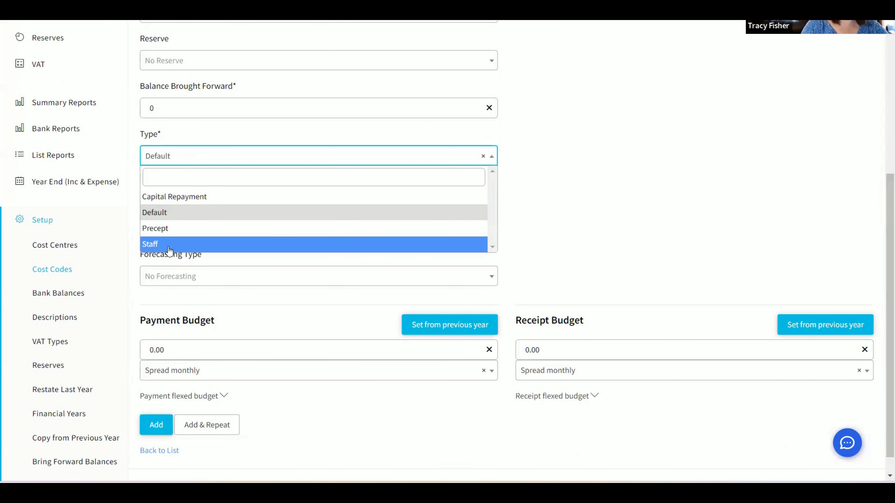
left_click(213, 200)
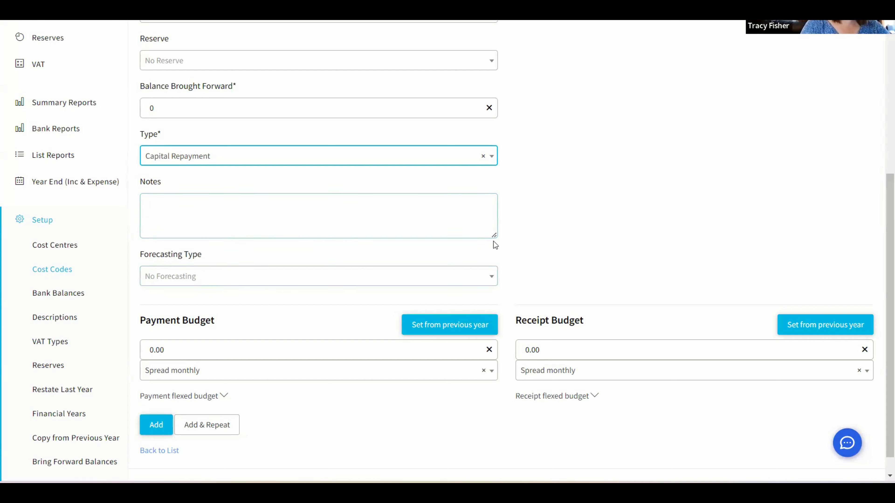
Enter a payment budget of 200 and a receipt budget of 10000 for the new cost code
scroll(570, 210, "down", 1)
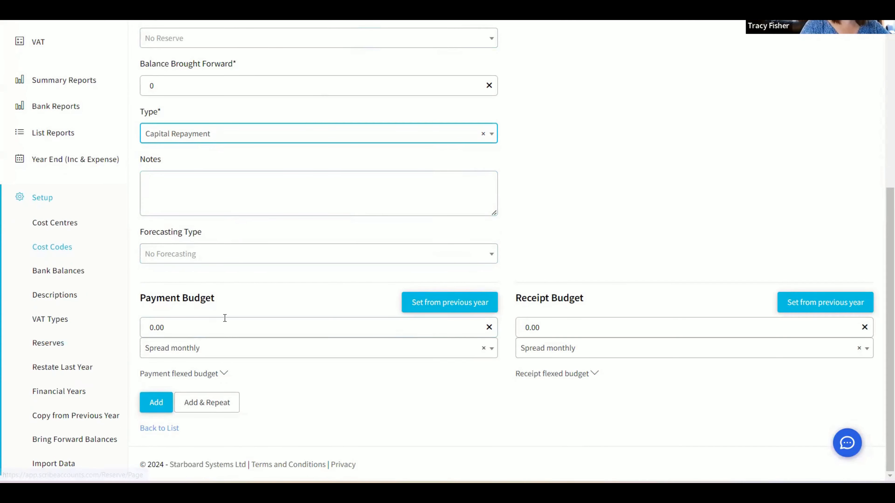
left_click(198, 325)
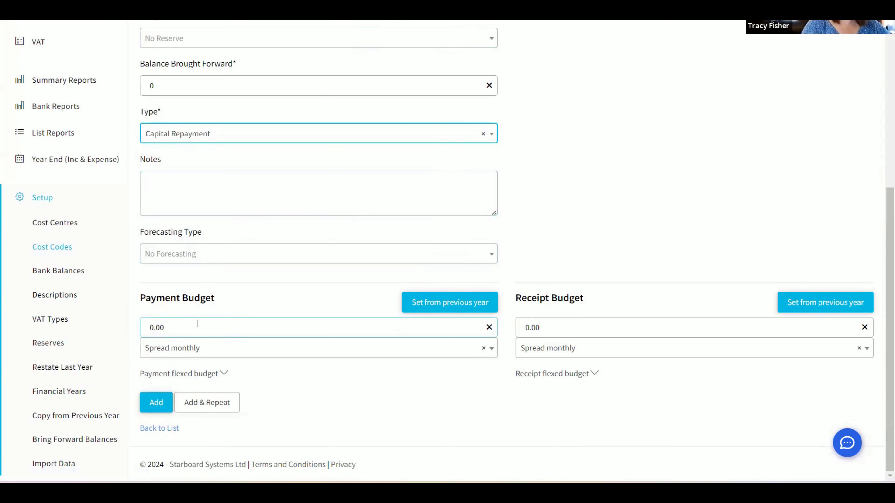
left_click(187, 327)
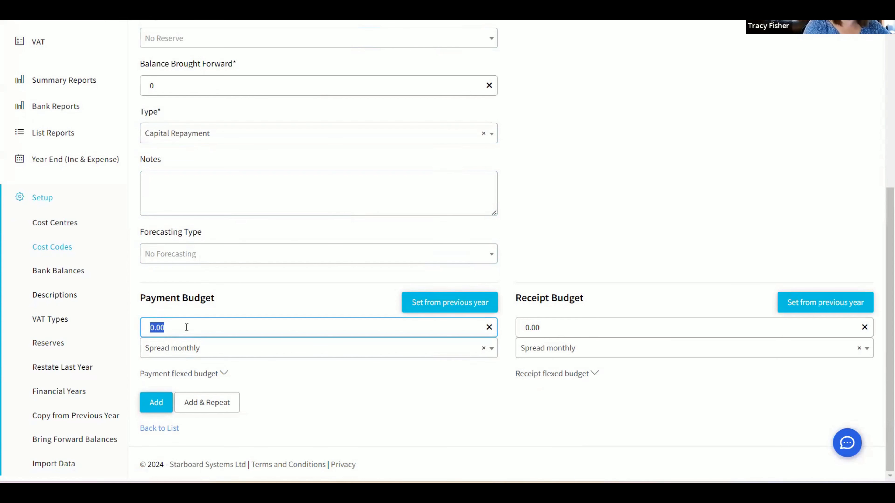
type("200")
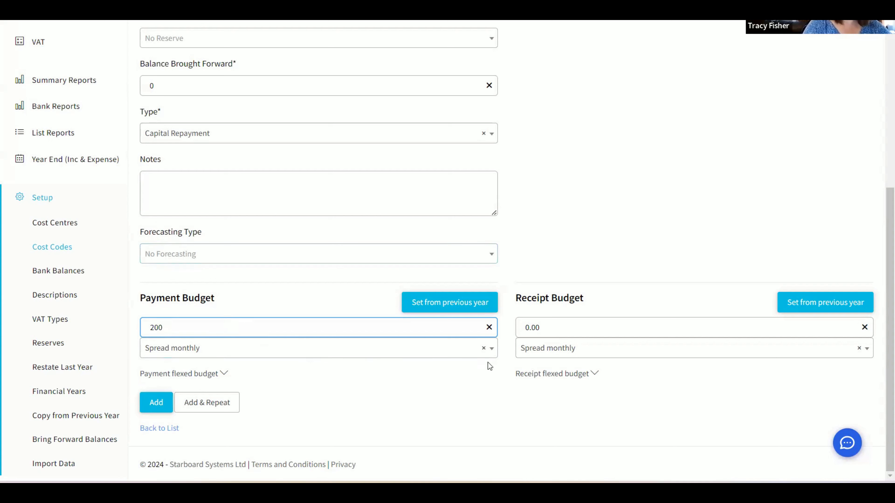
left_click(542, 325)
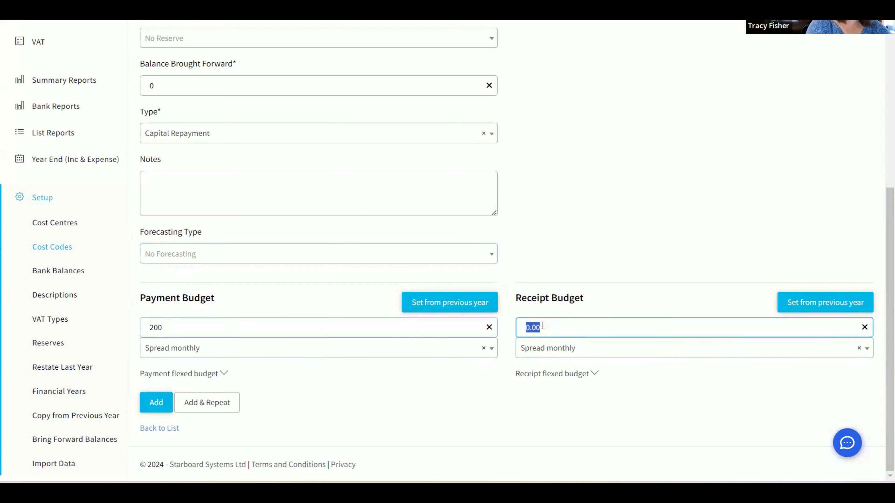
type("10000")
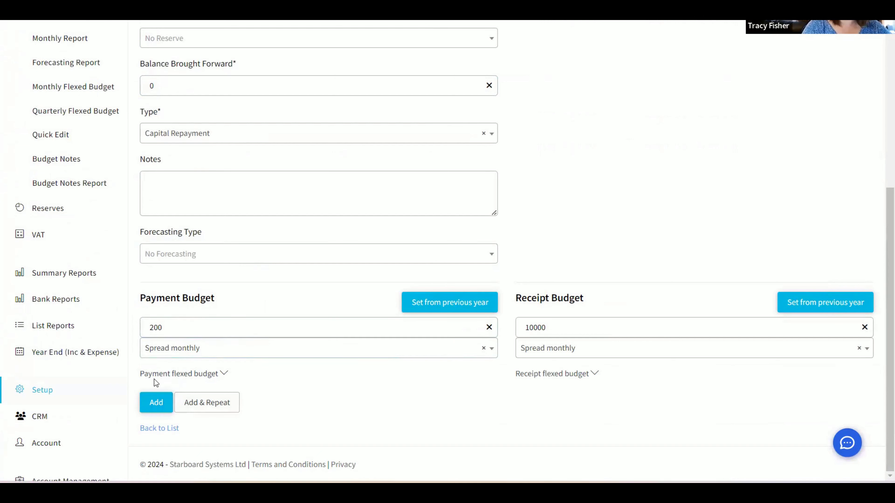
Expand the payment flexed budget and examine how the amount is spread from April through the following months
left_click(222, 378)
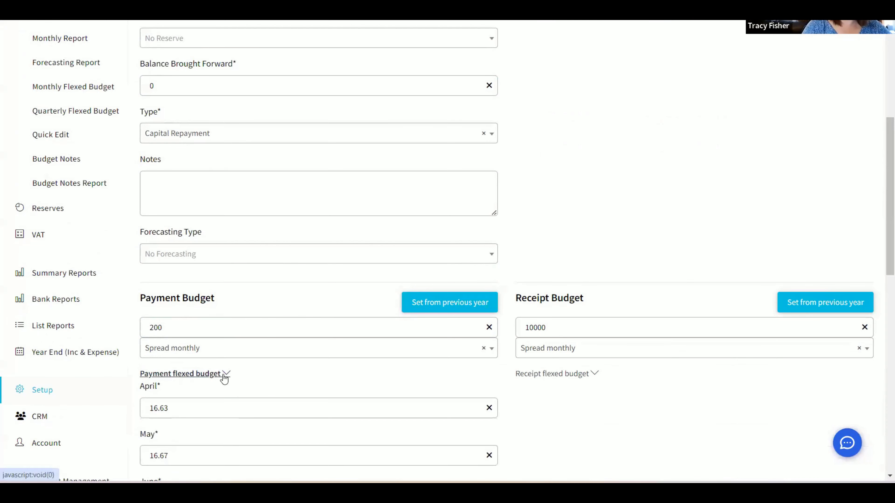
scroll(291, 346, "down", 5)
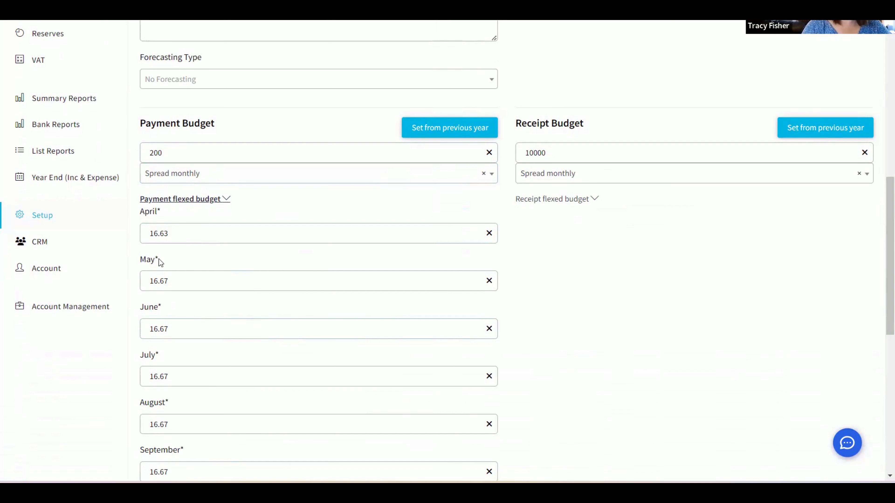
left_click(196, 239)
scroll(221, 405, "down", 5)
scroll(222, 384, "up", 8)
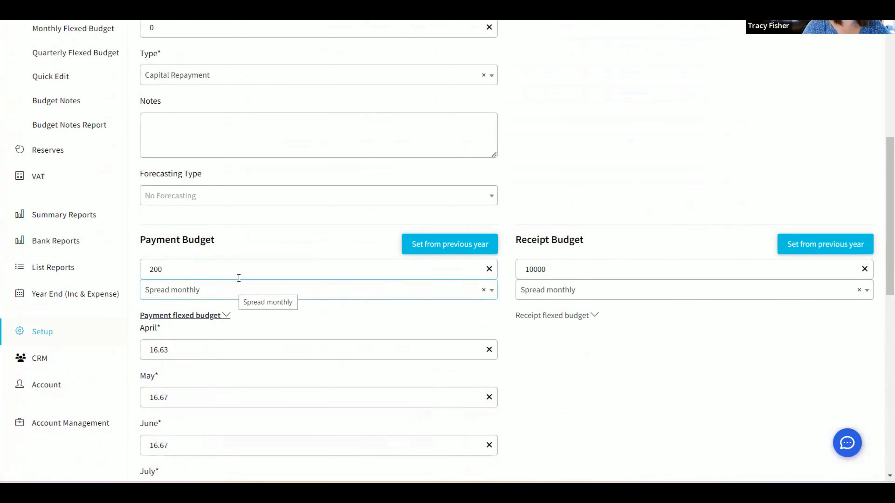
Try spreading the payment budget quarterly, and check the resulting monthly amounts
left_click(212, 296)
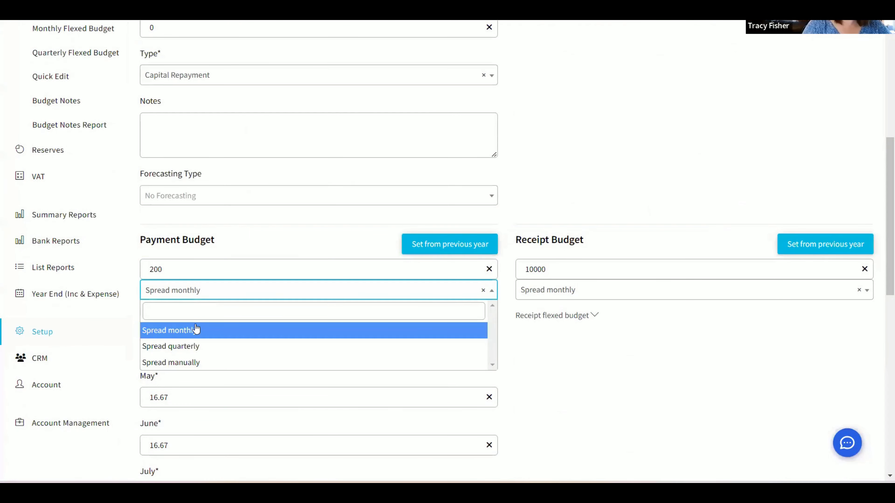
left_click(195, 348)
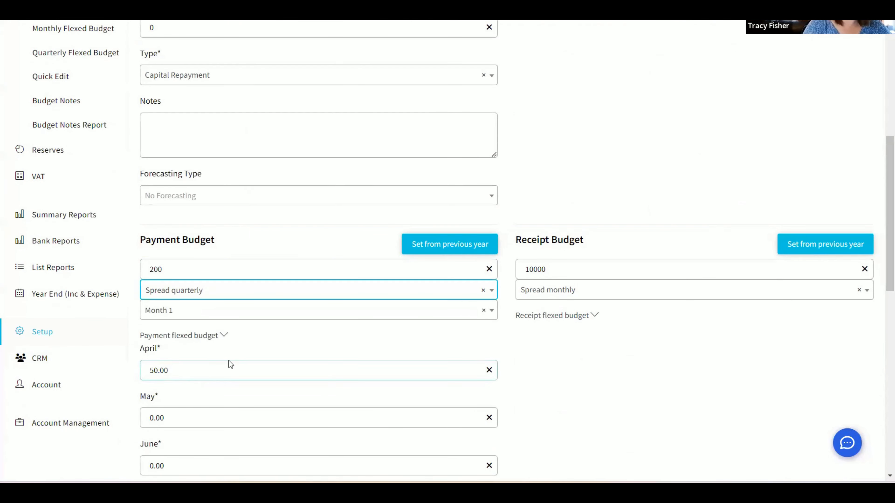
scroll(230, 363, "down", 5)
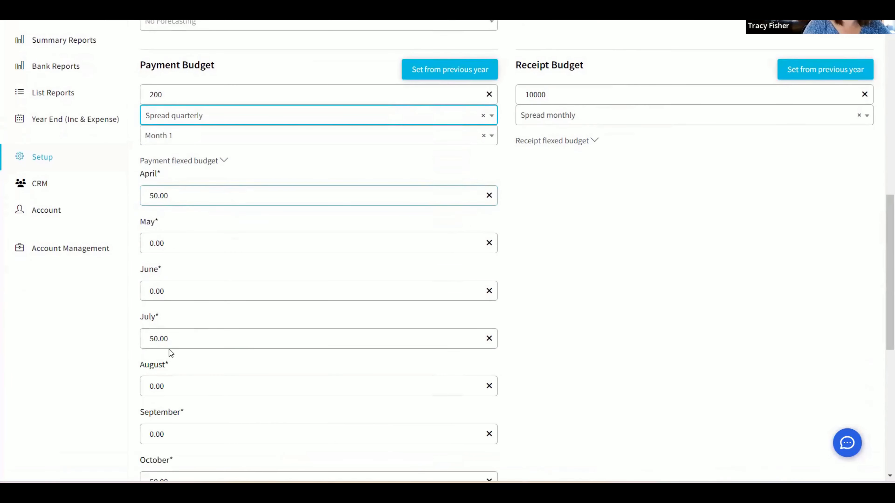
scroll(224, 321, "down", 5)
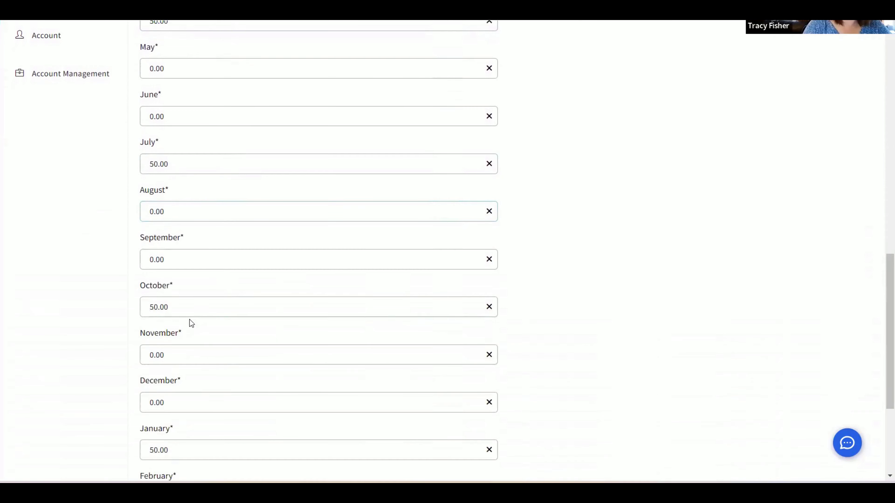
scroll(227, 303, "up", 6)
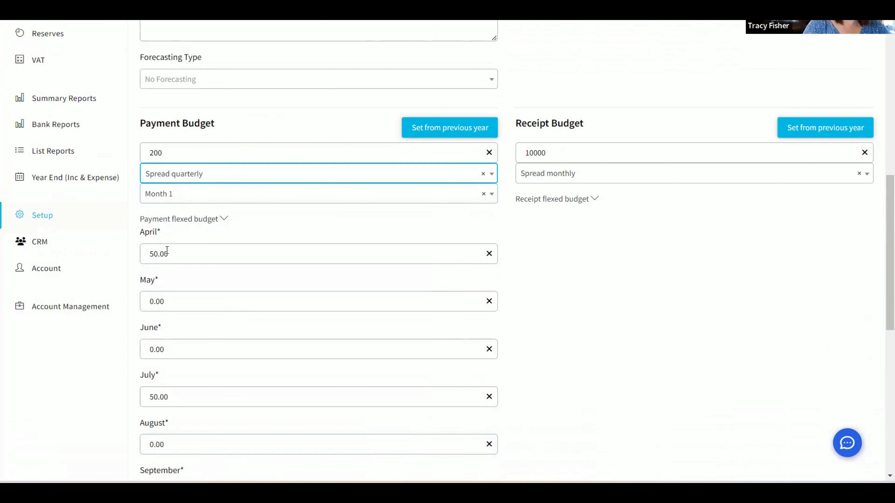
Try placing the quarterly payment amounts in Month 2 of each quarter
left_click(155, 257)
left_click(207, 199)
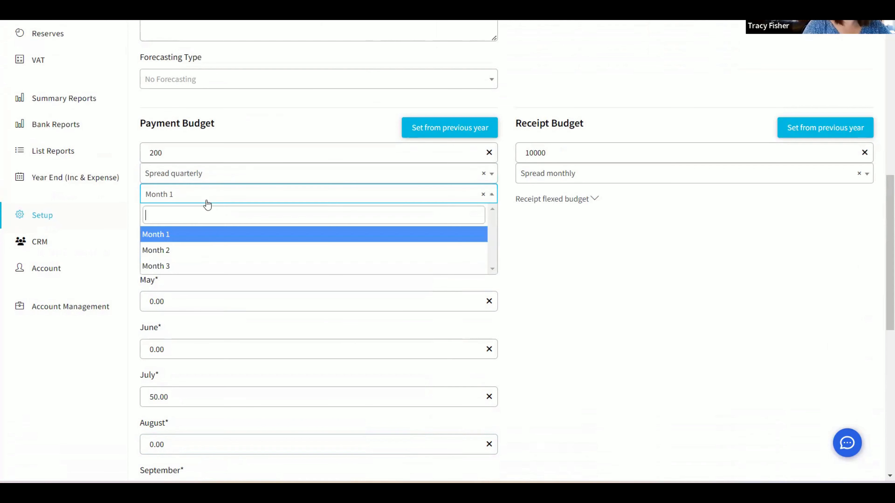
left_click(168, 251)
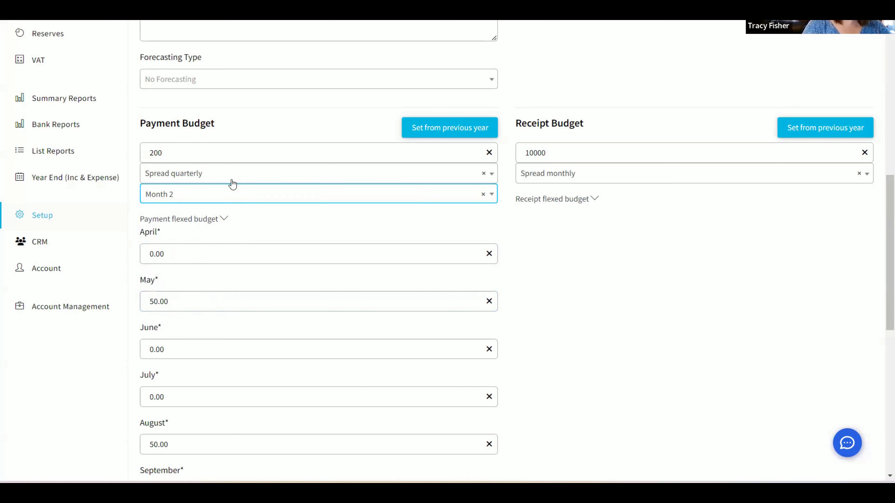
Try spreading the payment budget manually with 200 in September, and go back to the cost code list without adding the code
left_click(228, 173)
left_click(192, 246)
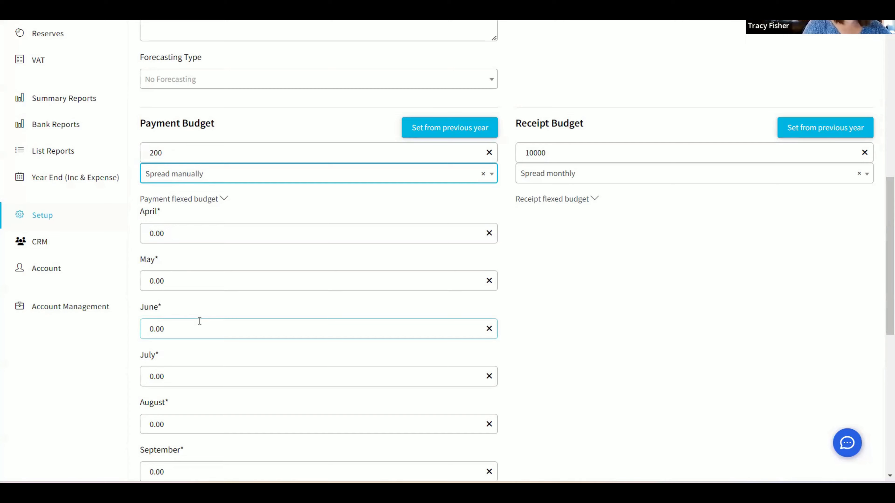
scroll(199, 319, "down", 2)
left_click(189, 419)
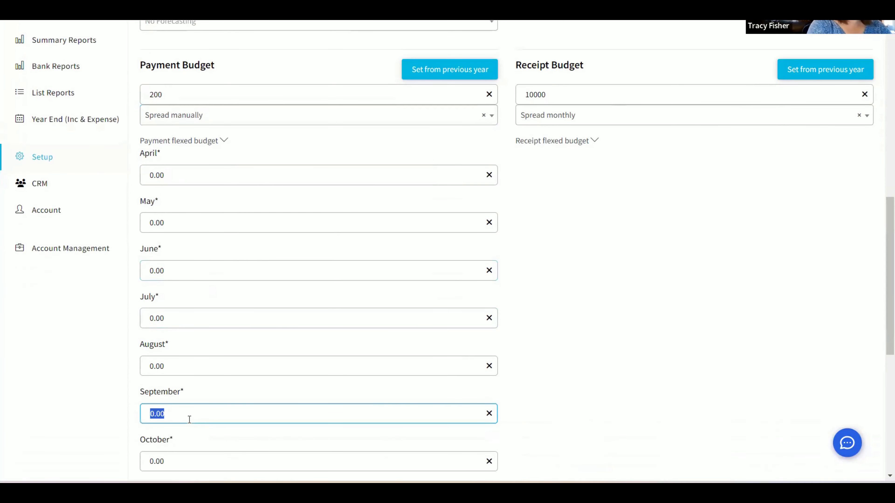
type("200")
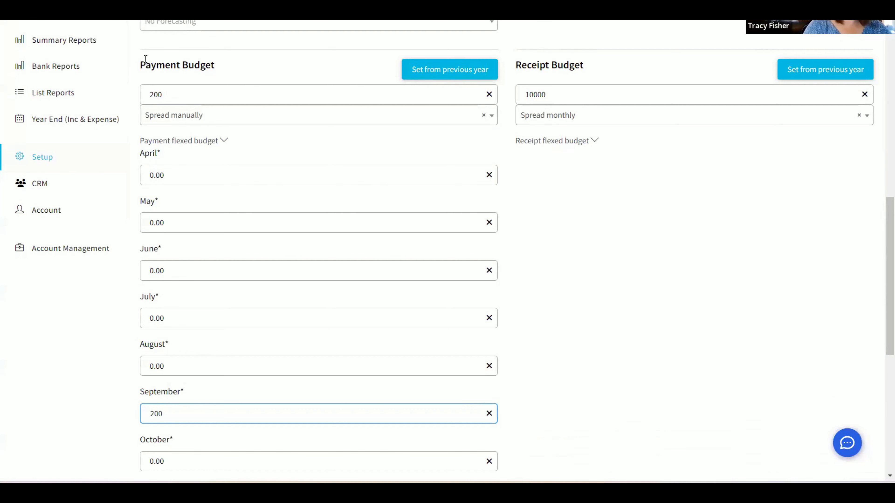
scroll(145, 59, "down", 8)
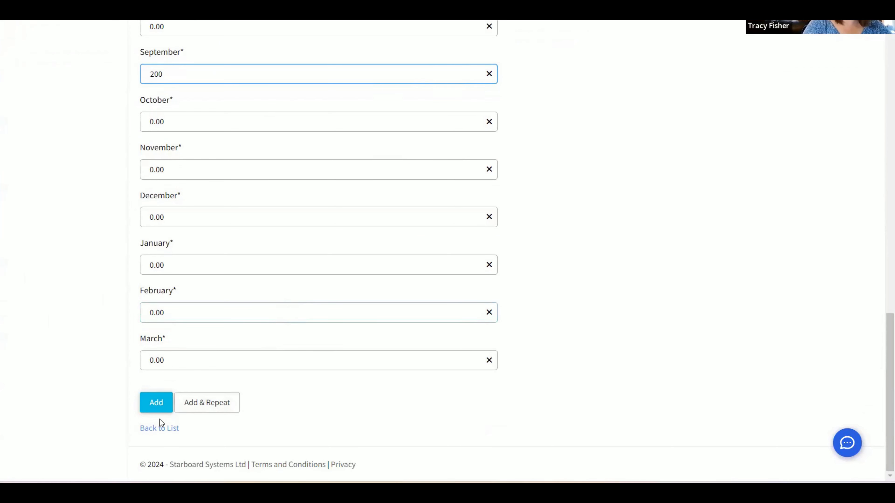
left_click(155, 430)
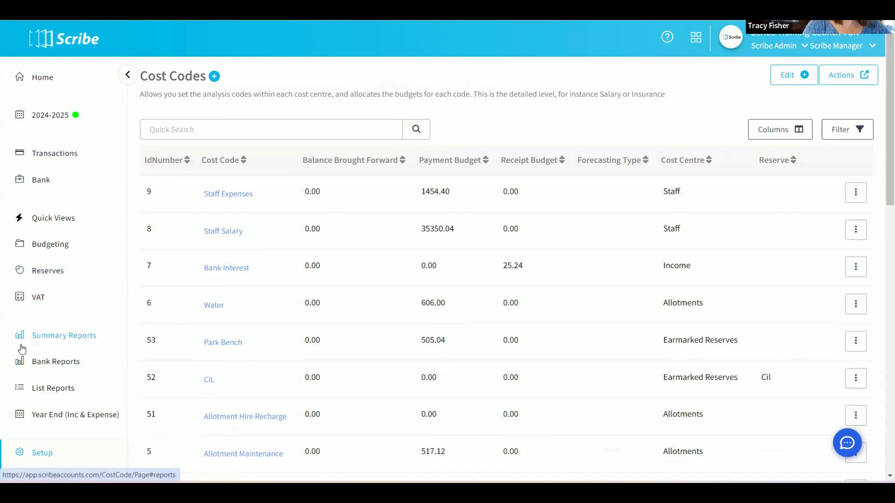
Open the Summary Report for all cost centres and order its cost centres by Cost Centre ID
left_click(53, 341)
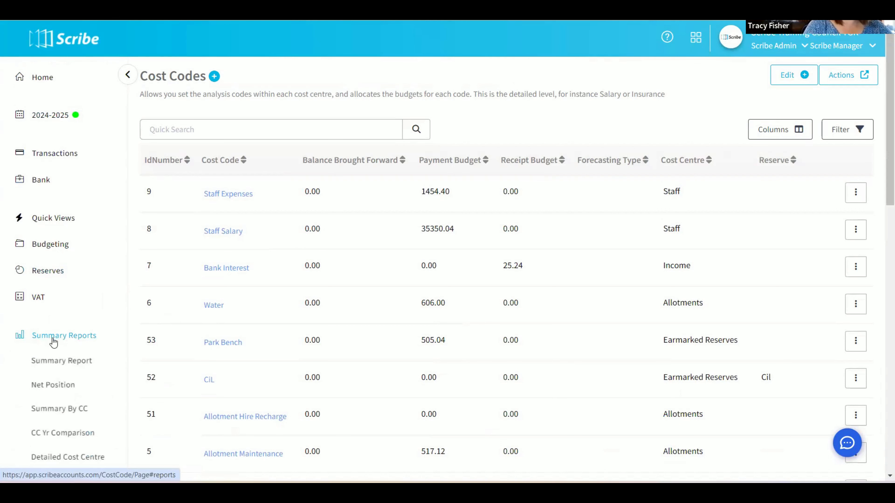
left_click(56, 363)
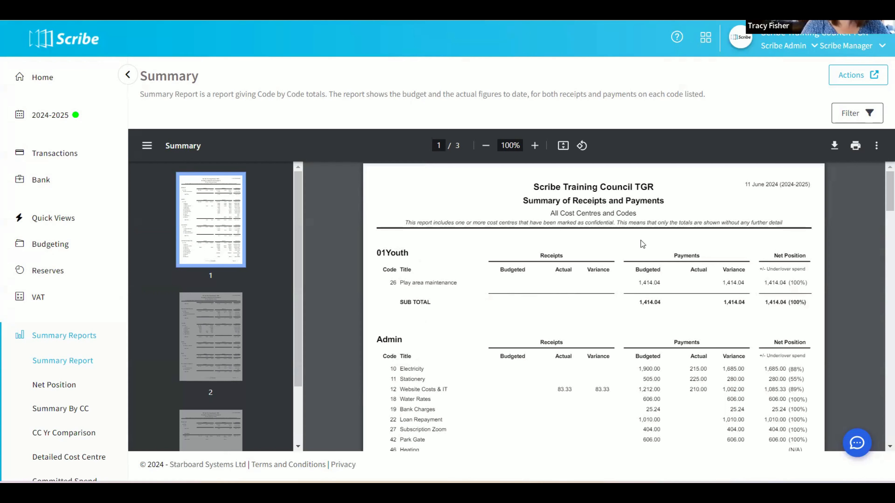
left_click(845, 114)
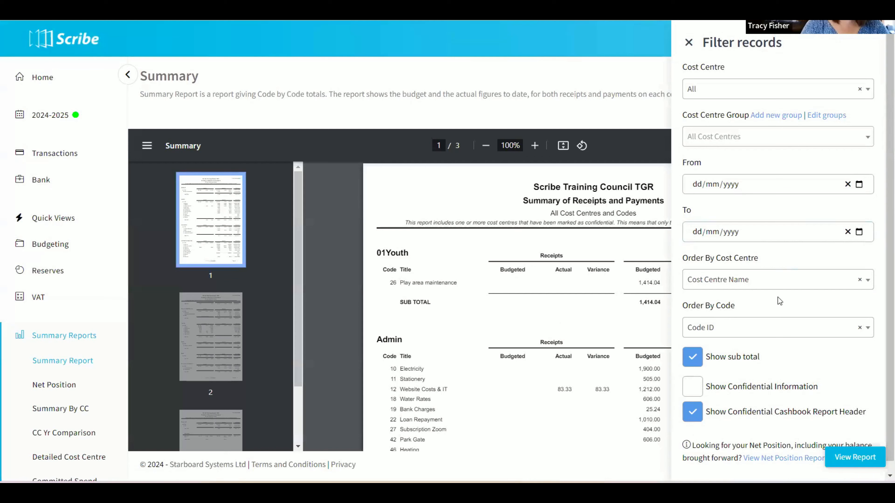
left_click(771, 288)
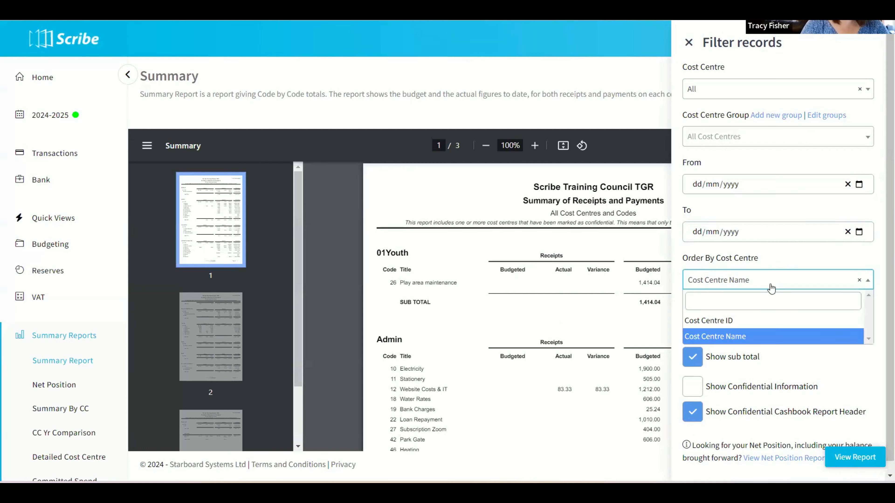
left_click(693, 326)
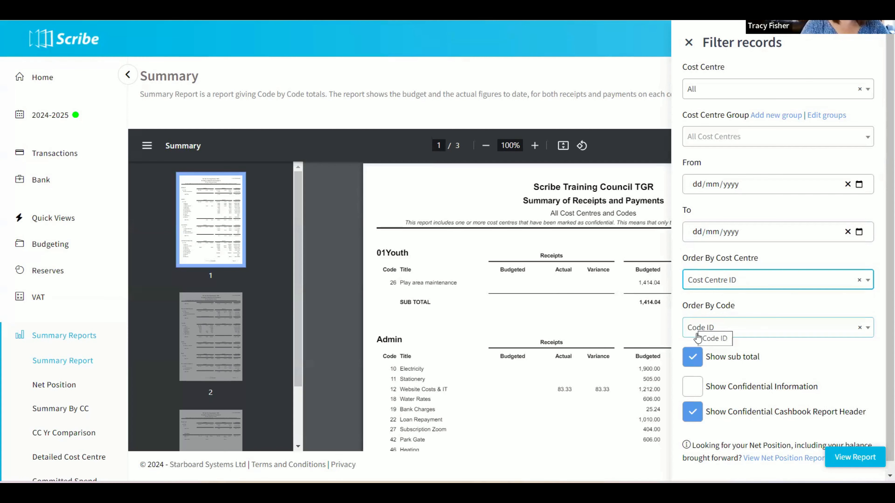
left_click(863, 457)
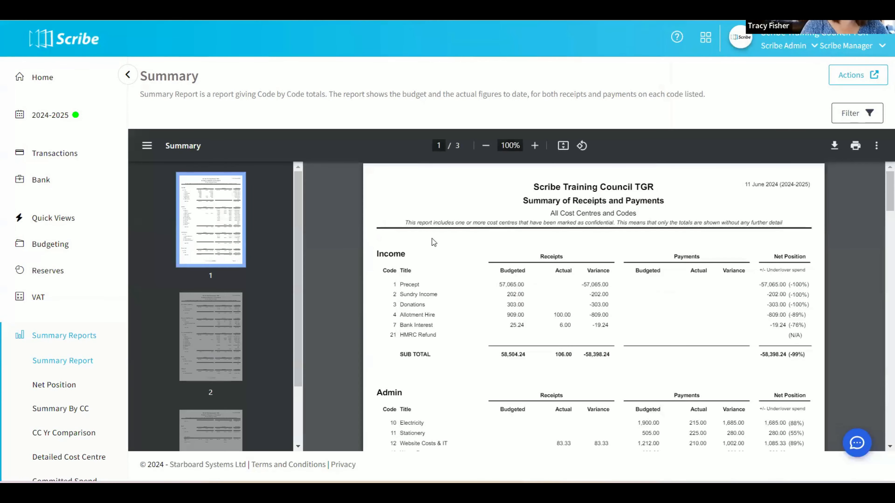
Enlarge the summary report to 125% and examine the receipts and payments under the Income, Admin and Allotments cost centres
left_click(534, 146)
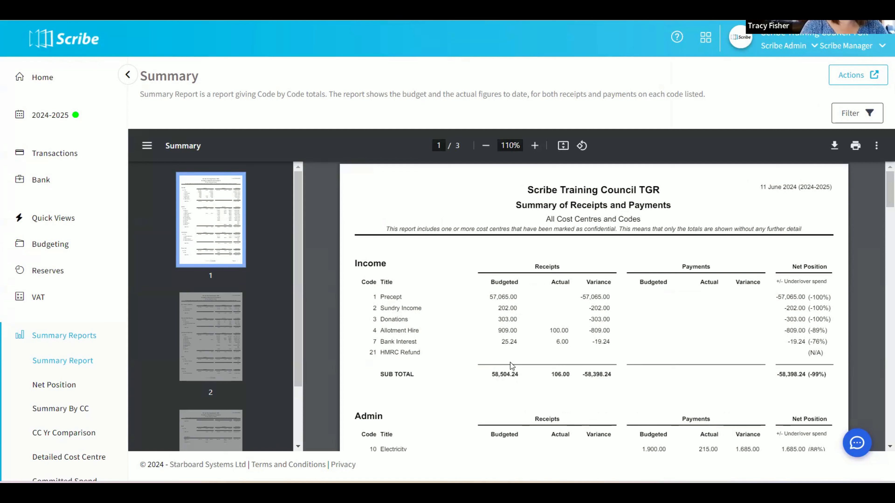
scroll(511, 362, "down", 5)
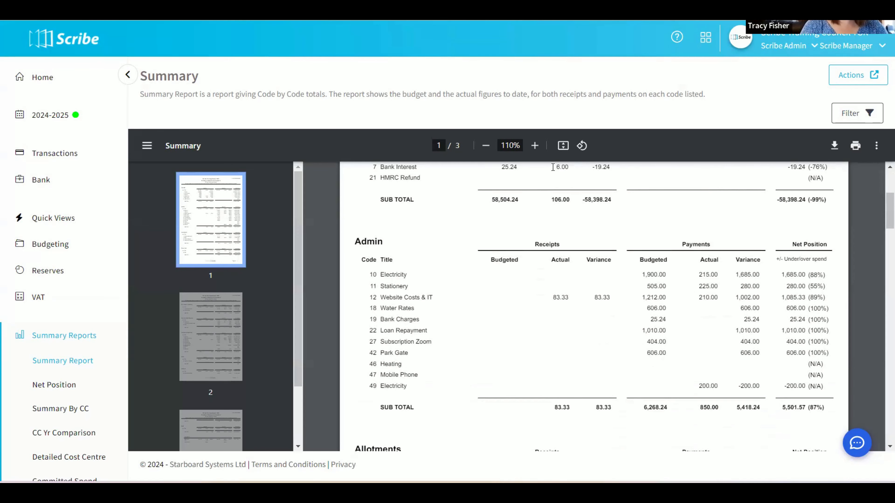
left_click(535, 146)
scroll(557, 304, "up", 3)
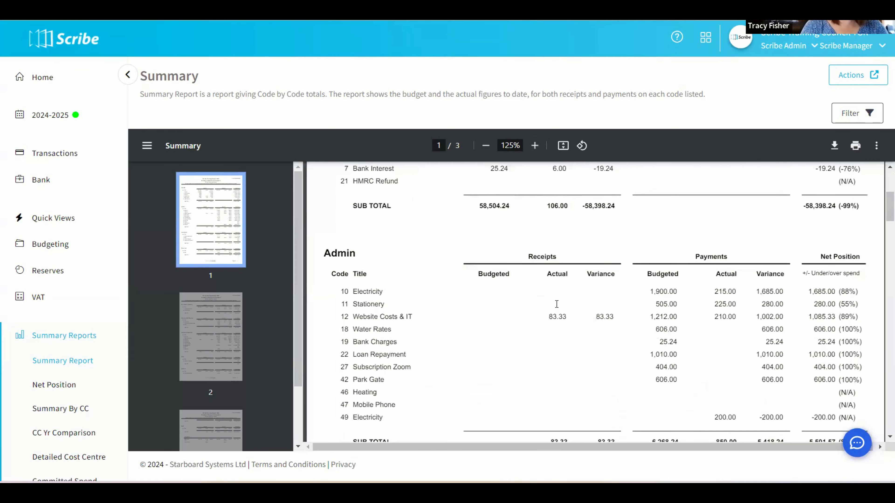
scroll(557, 305, "down", 5)
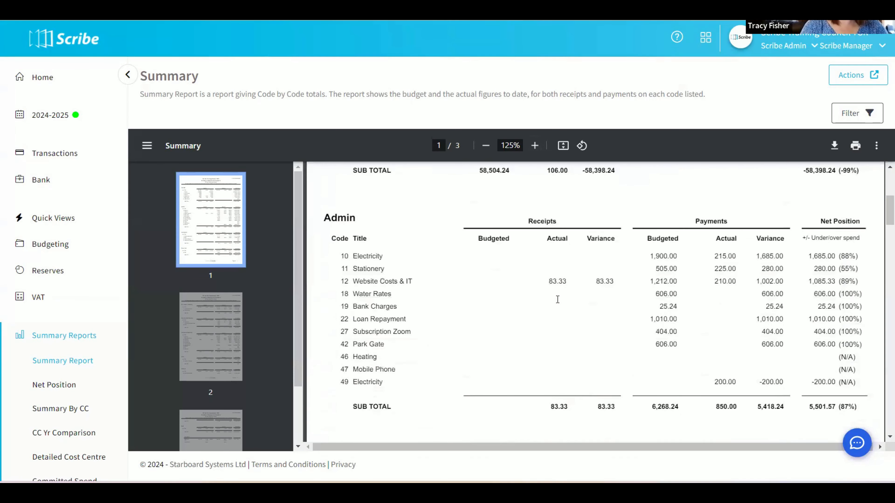
scroll(557, 299, "down", 4)
scroll(557, 300, "down", 3)
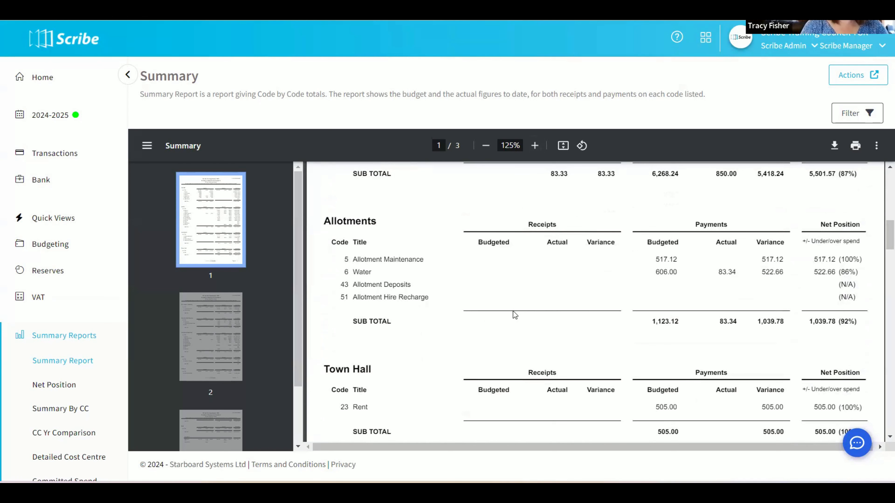
scroll(513, 311, "up", 12)
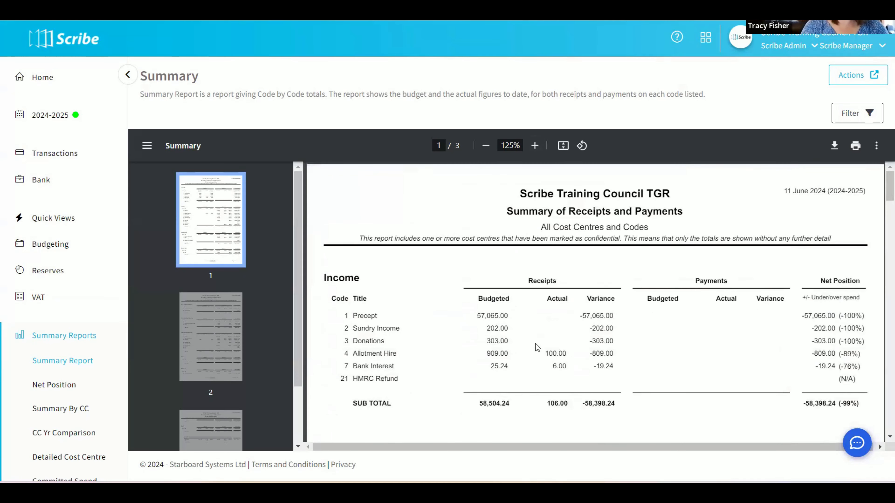
scroll(531, 337, "down", 10)
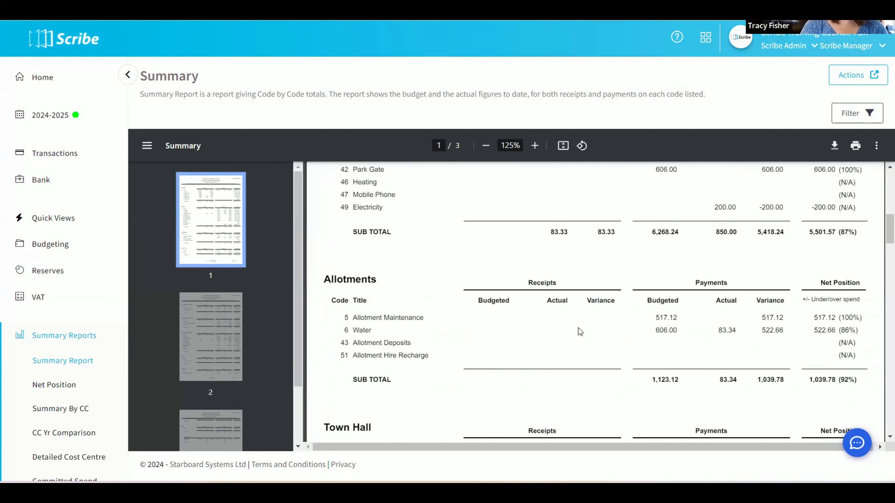
scroll(578, 328, "up", 10)
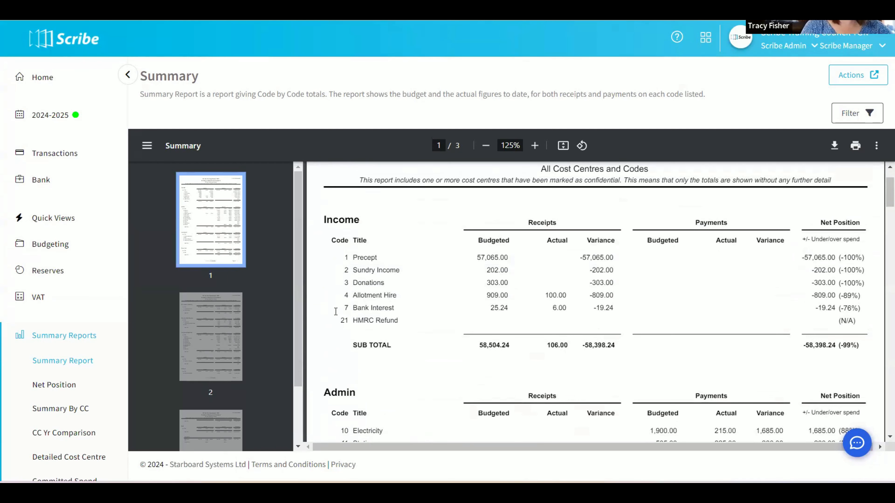
Open the cost code list in the setup area and search it for "allotment"
scroll(43, 370, "down", 5)
left_click(43, 367)
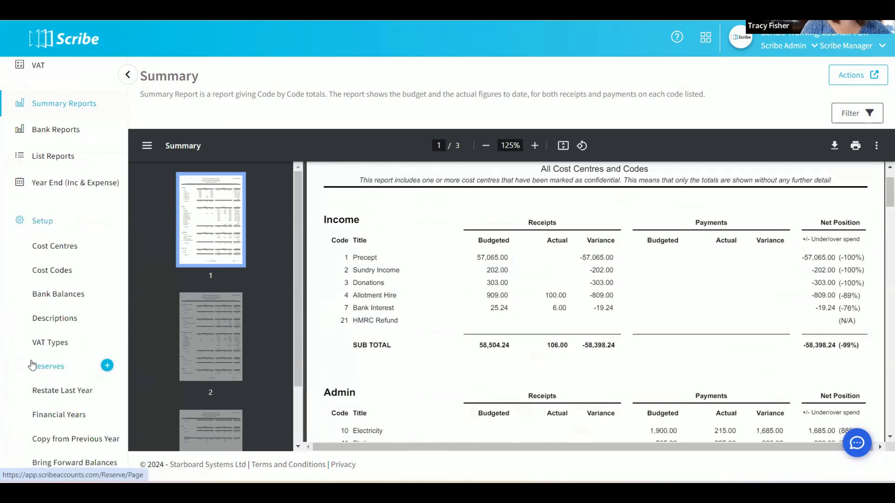
left_click(53, 270)
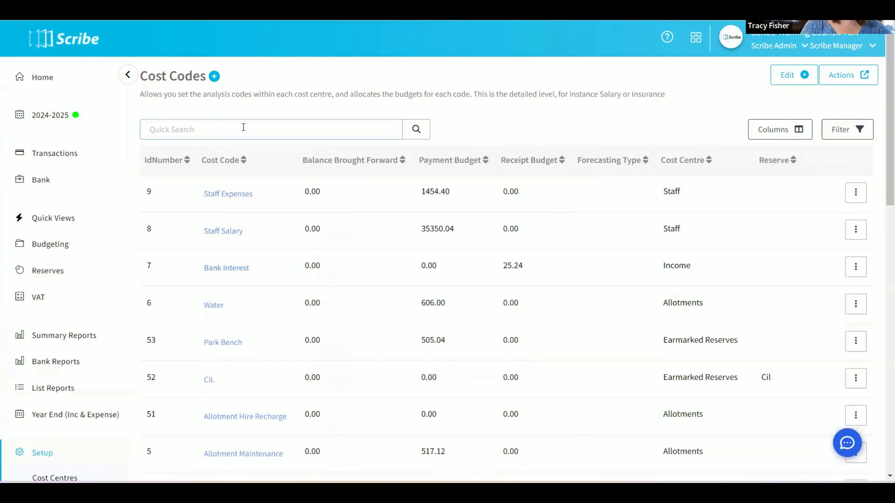
left_click(168, 129)
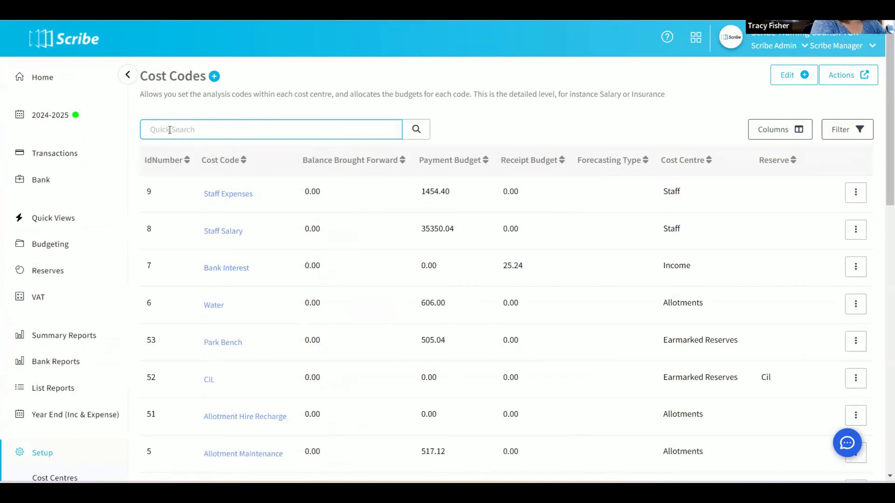
type("allotment")
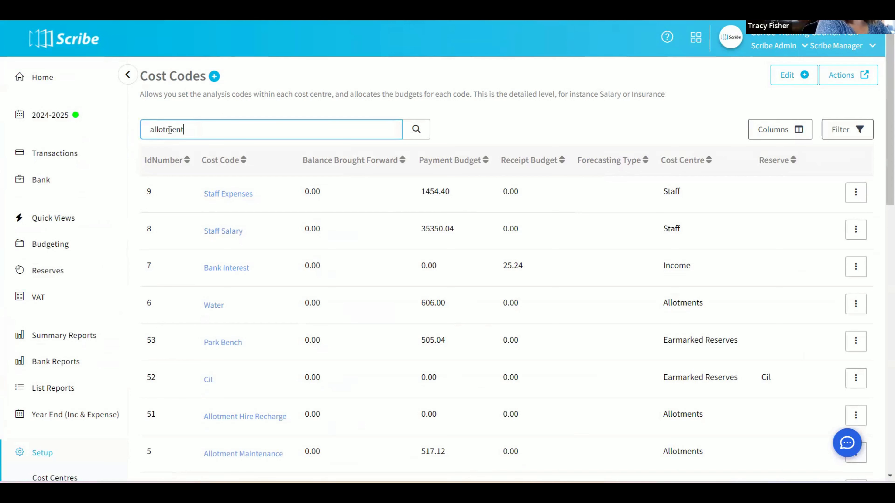
key("Return")
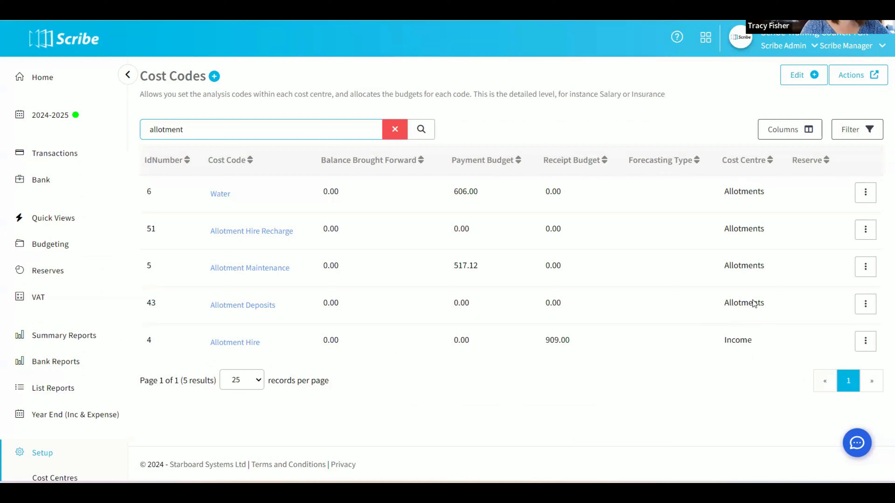
Edit the Allotment Hire cost code, move it to the Allotments (2024-2025) cost centre, and save it
left_click(866, 344)
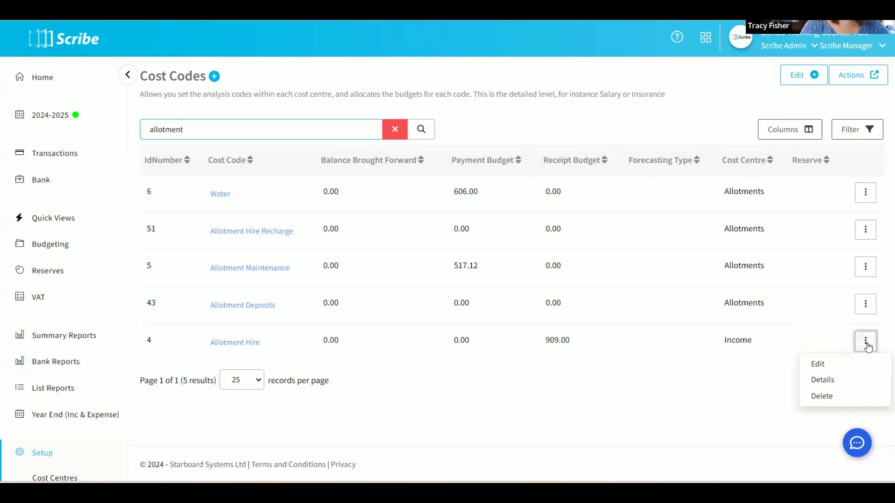
left_click(824, 364)
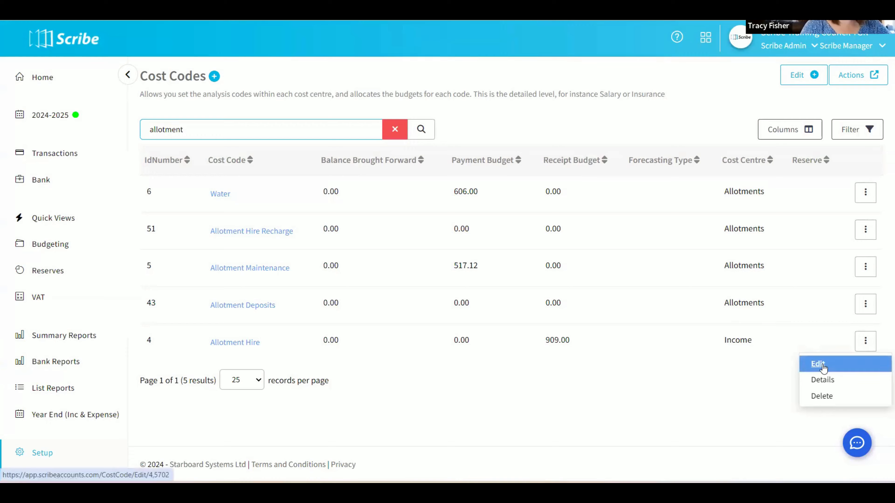
scroll(459, 236, "down", 7)
scroll(403, 194, "up", 7)
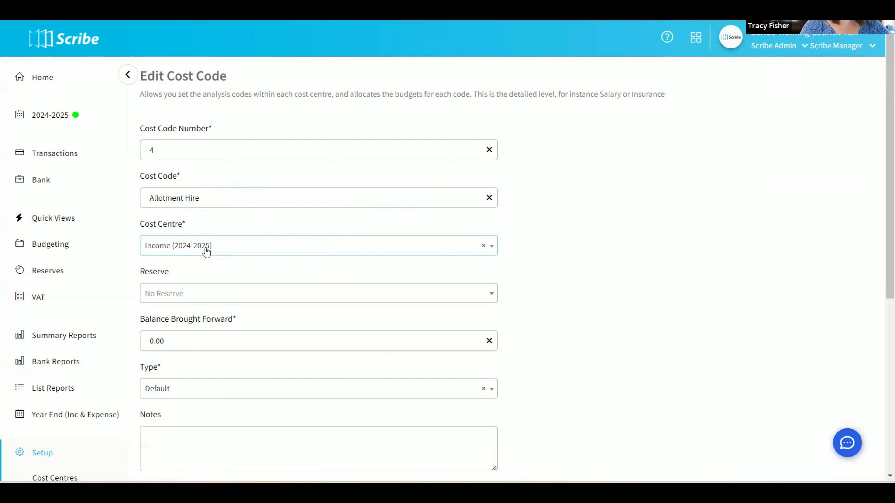
left_click(211, 253)
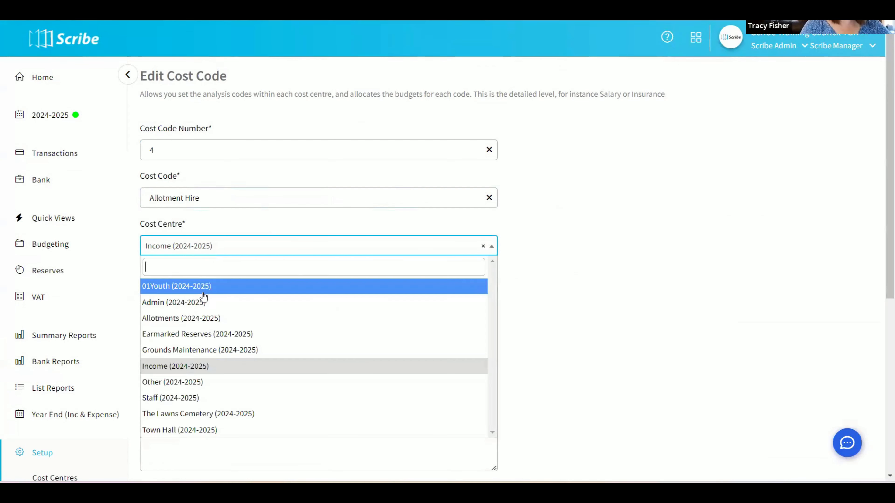
left_click(190, 323)
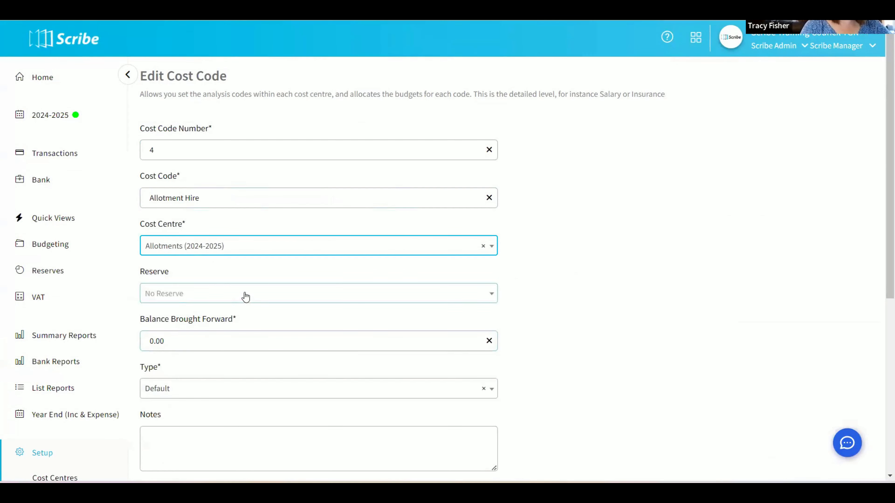
scroll(243, 288, "down", 3)
scroll(242, 286, "down", 6)
left_click(157, 410)
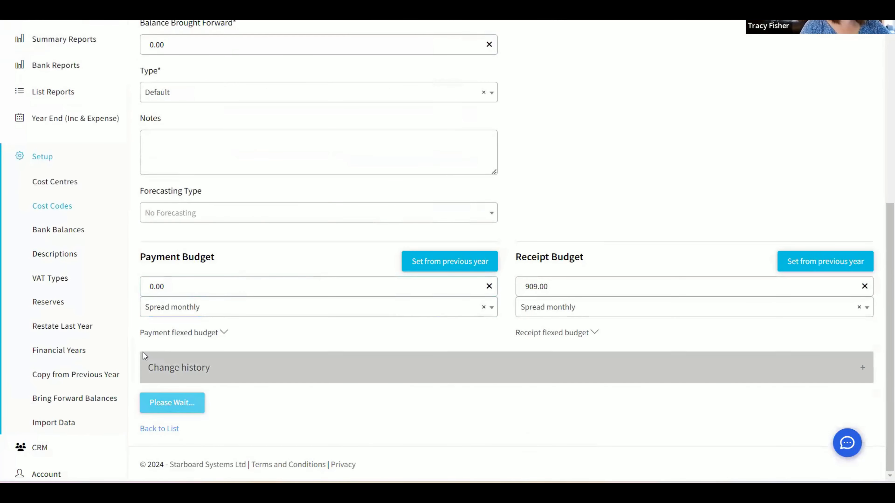
Reopen the Summary Report, enlarge it to 125%, and examine the Allotments cost centre and the closing summary totals
left_click(70, 336)
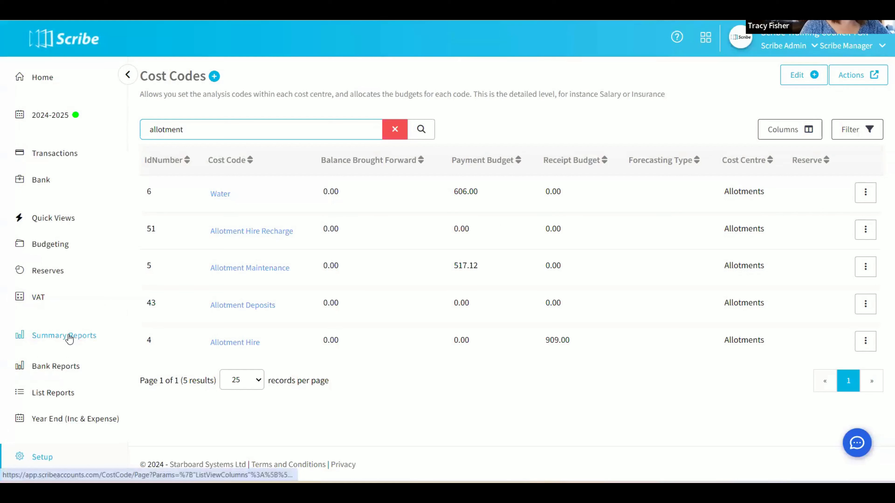
left_click(60, 363)
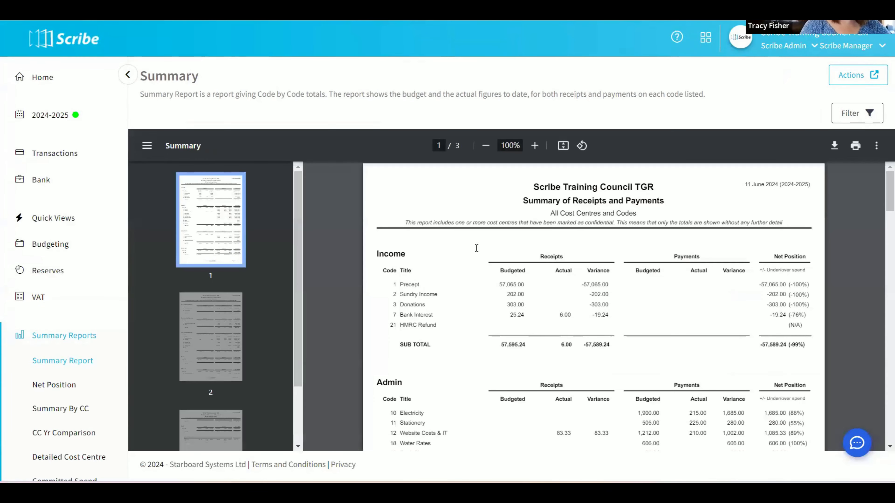
left_click(535, 145)
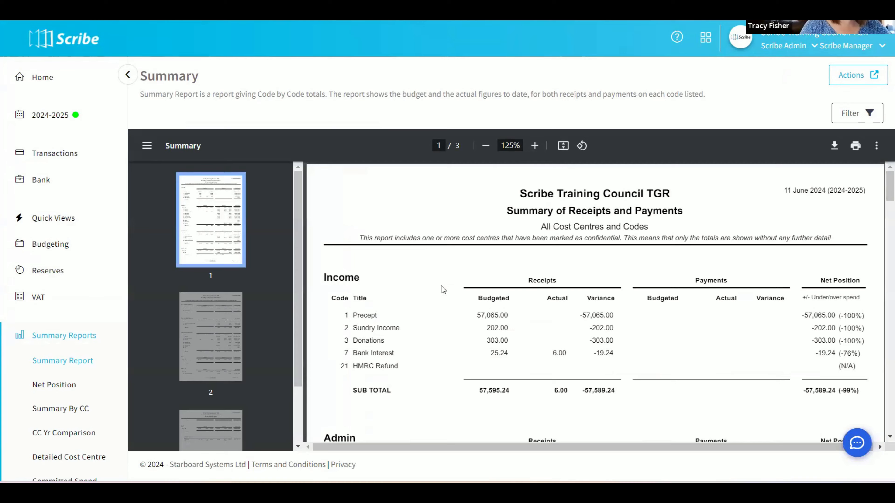
scroll(441, 288, "down", 10)
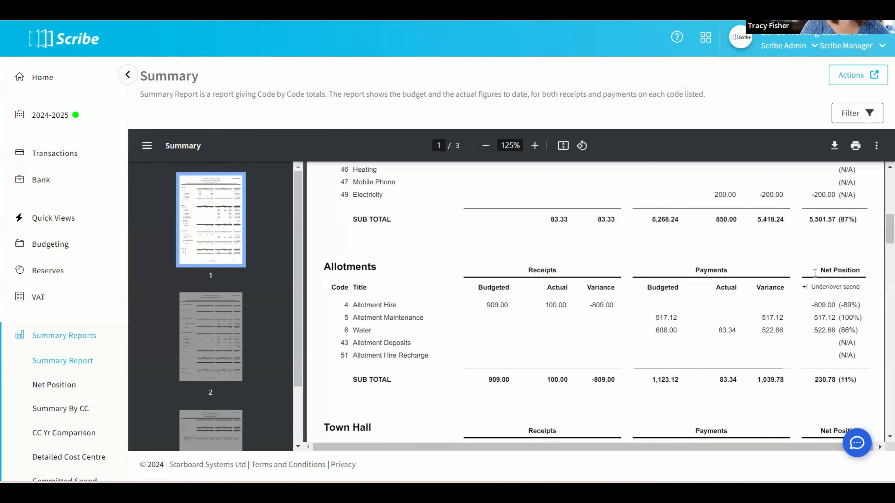
left_click_drag(882, 221, 874, 387)
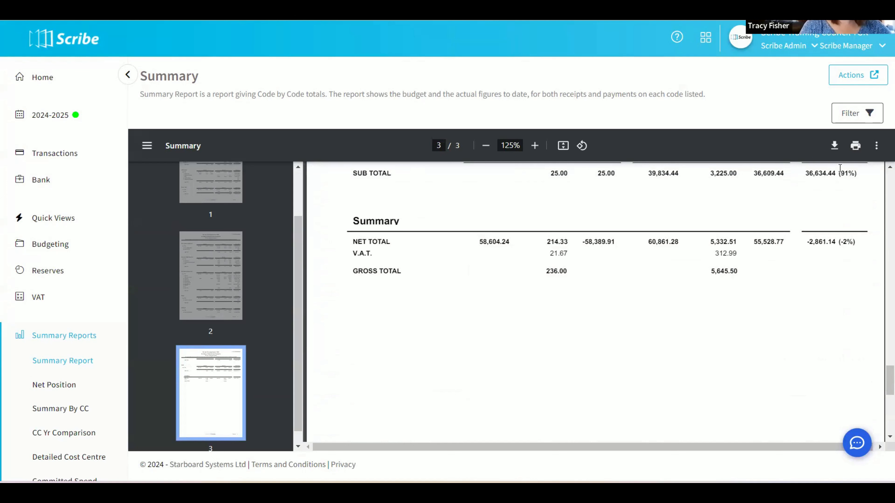
Regenerate the Summary Report without sub totals, enlarge it to 110%, and examine the code list down to the totals
left_click(847, 115)
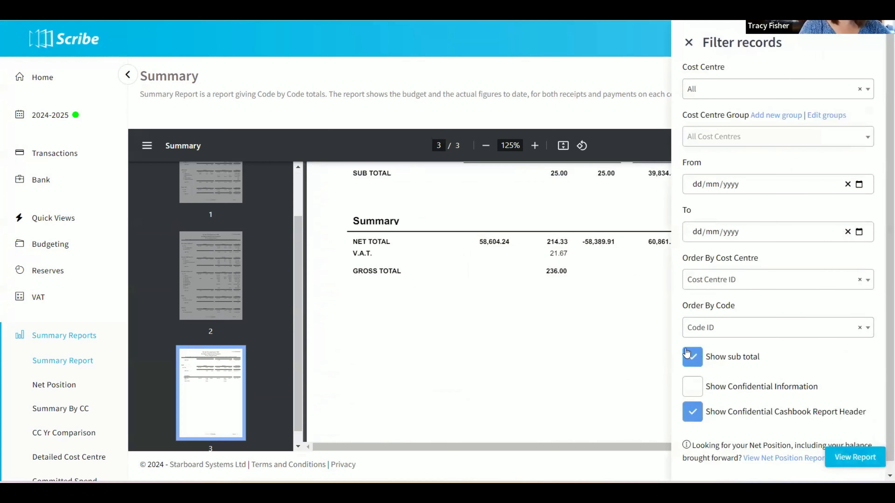
left_click(693, 359)
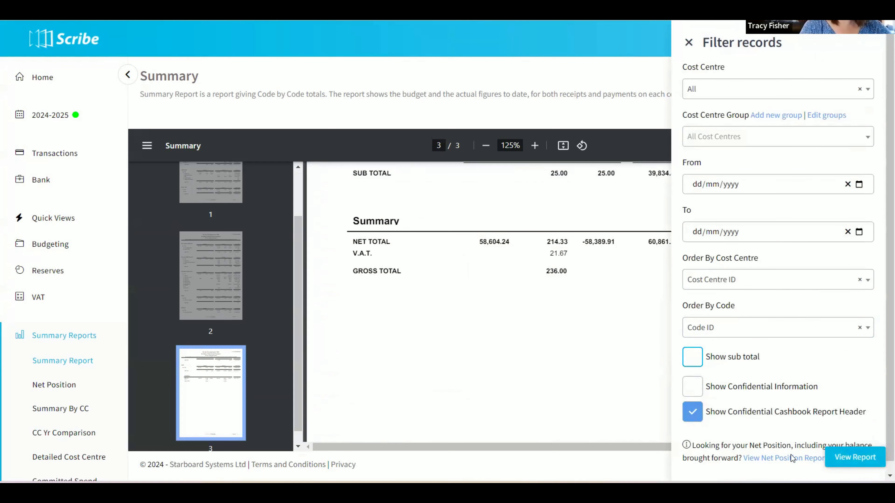
left_click(855, 457)
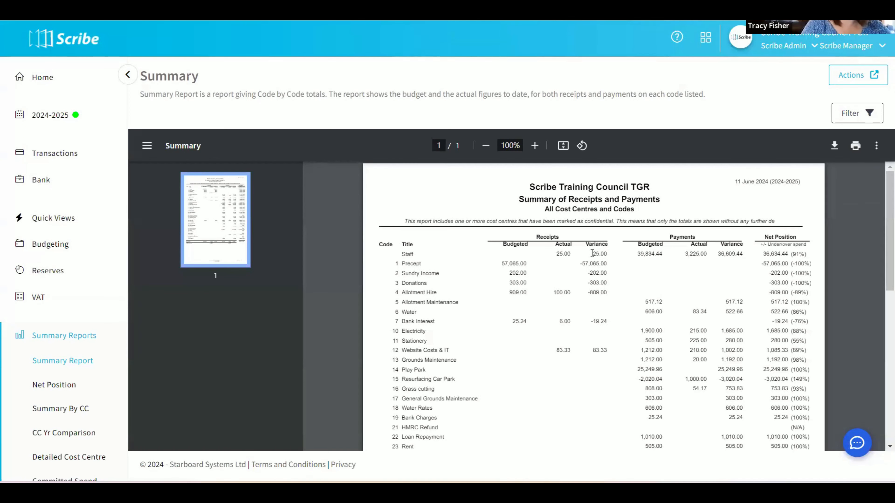
left_click(535, 145)
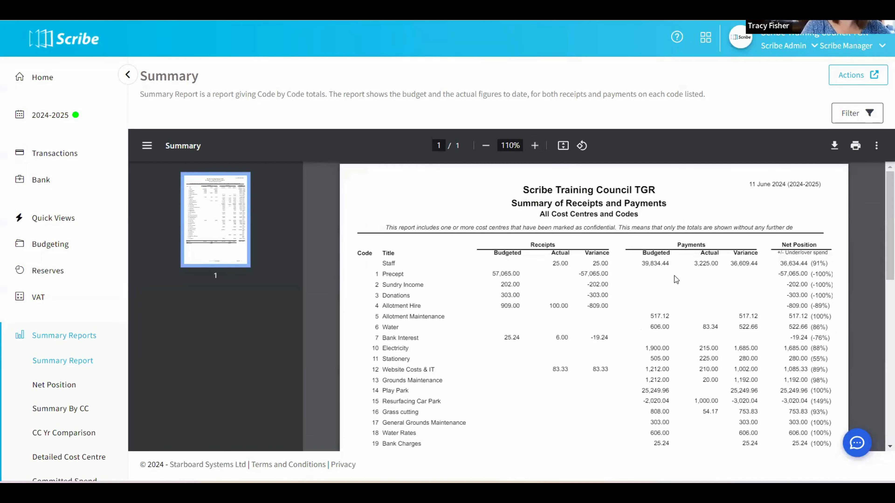
scroll(673, 279, "down", 8)
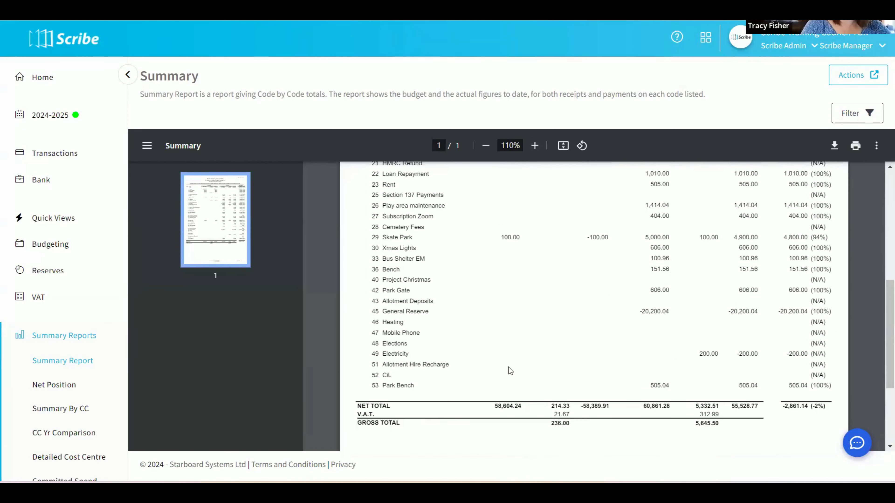